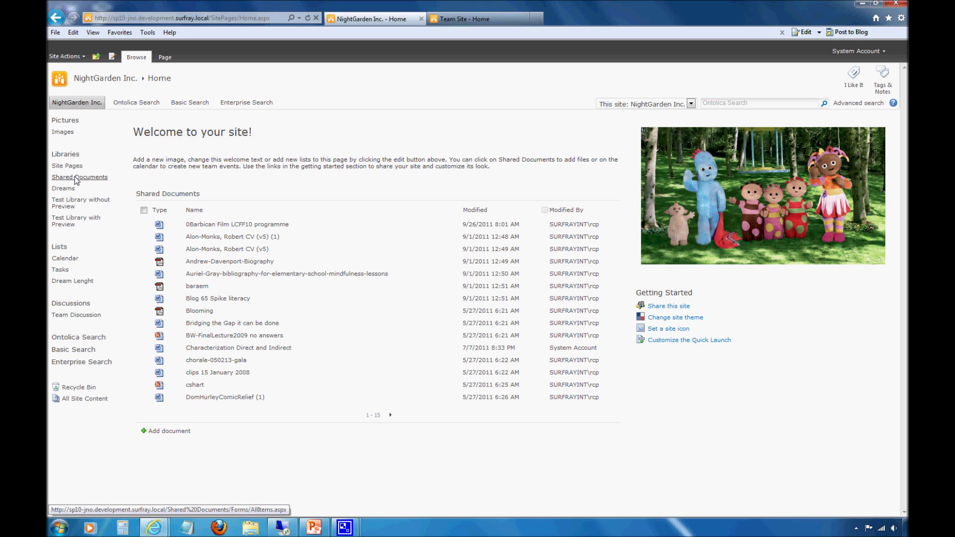
- Open the Shared Documents library and view the enlarged thumbnail previews of its documents
{"action": "left_click", "coordinate": [73, 179]}
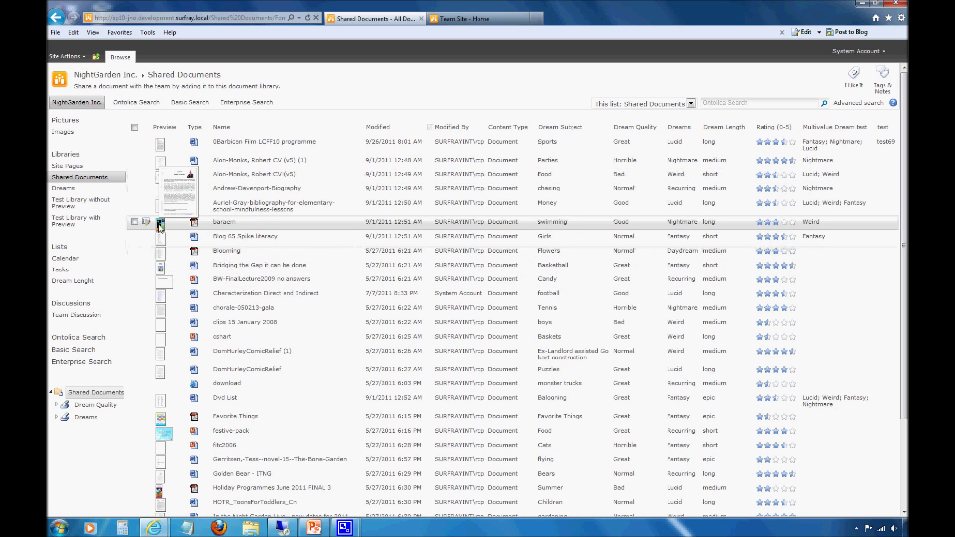
{"action": "mouse_move", "coordinate": [160, 225]}
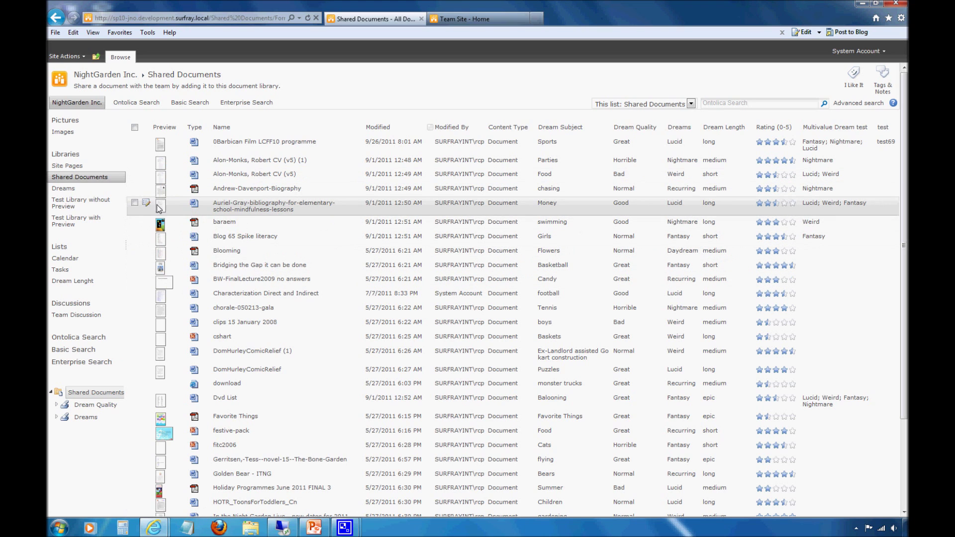
{"action": "mouse_move", "coordinate": [162, 257]}
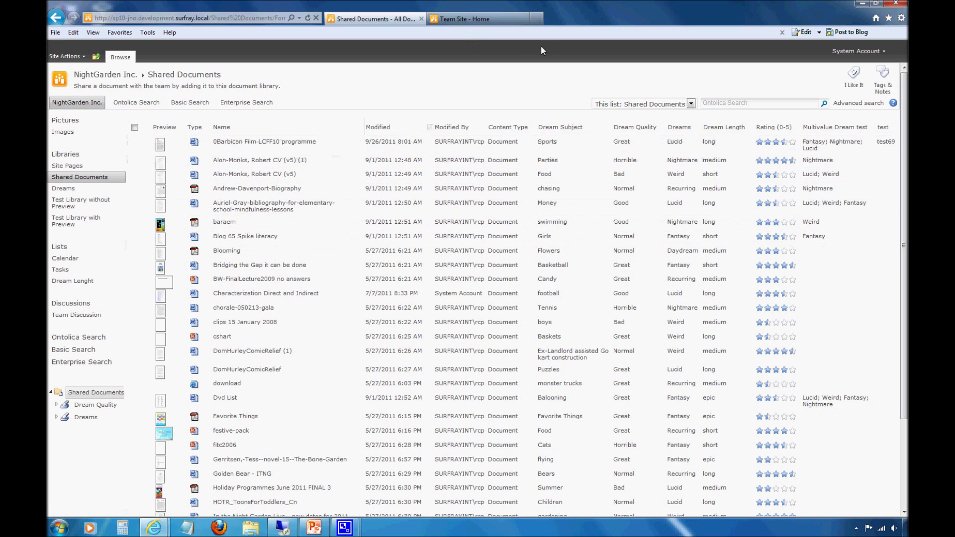
- Upload the presentation "Customizing Advanced Search in SharePoint" from the Webinars folder to the Dreams library
{"action": "left_click", "coordinate": [64, 191]}
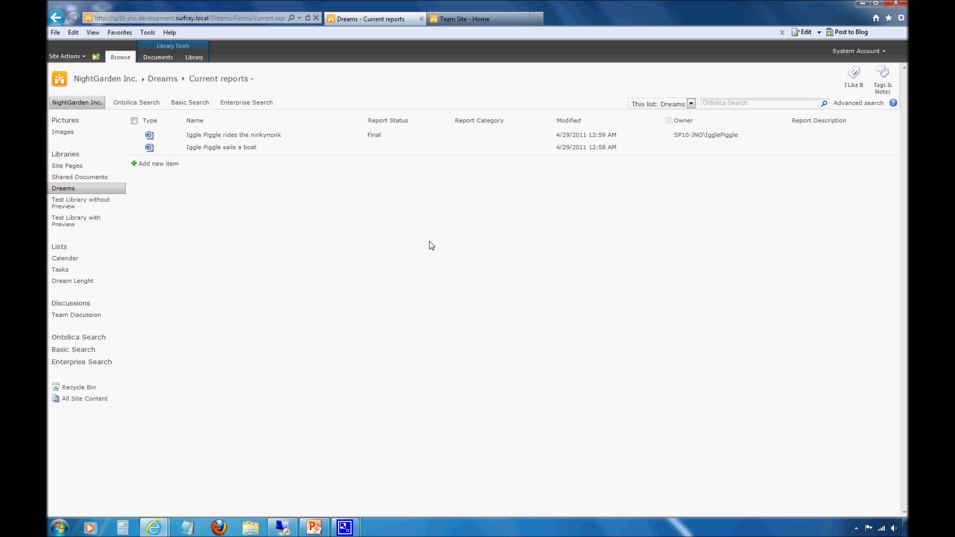
{"action": "left_click", "coordinate": [151, 59]}
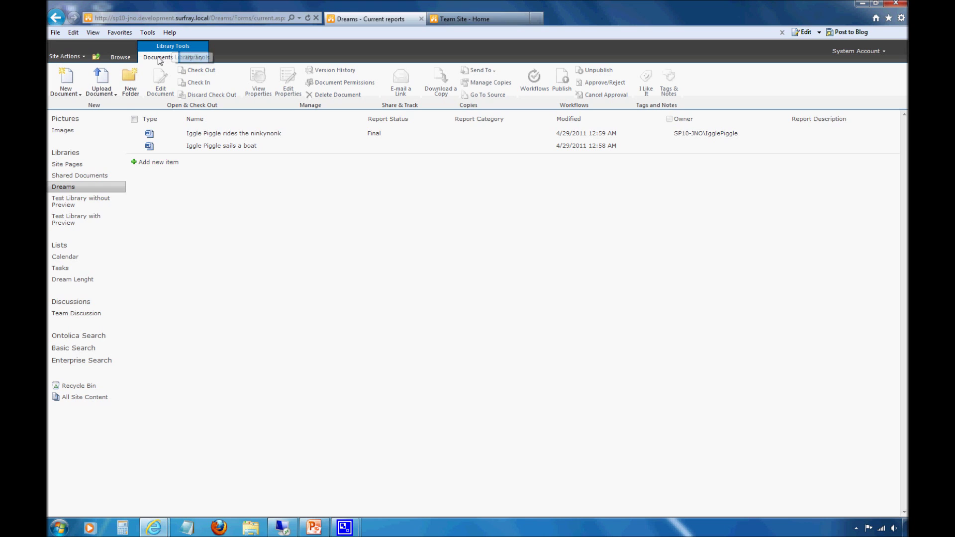
{"action": "left_click", "coordinate": [112, 95]}
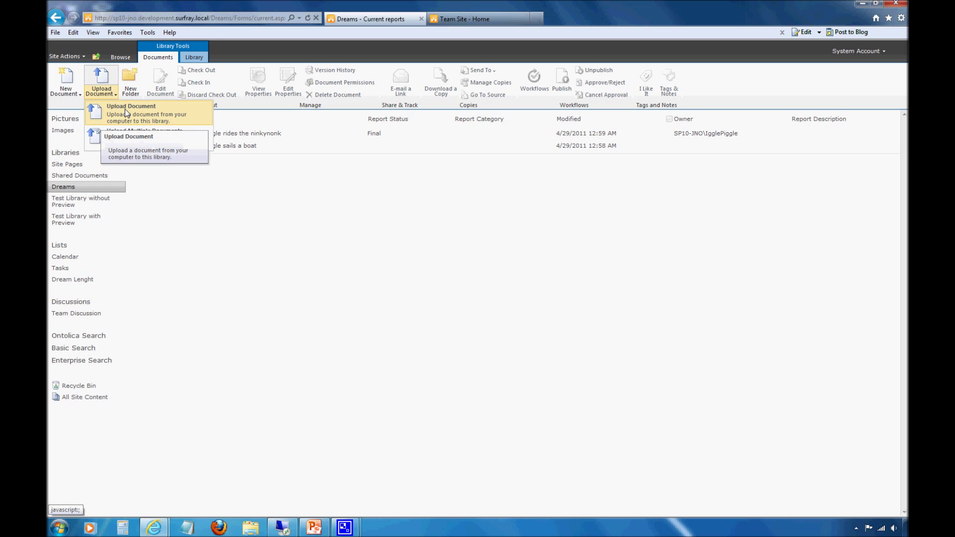
{"action": "left_click", "coordinate": [125, 110]}
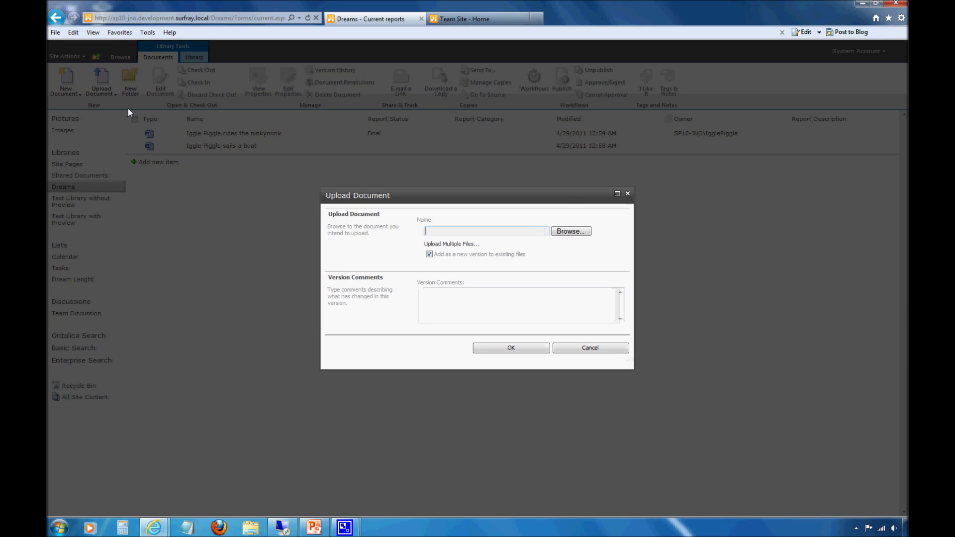
{"action": "left_click", "coordinate": [576, 231]}
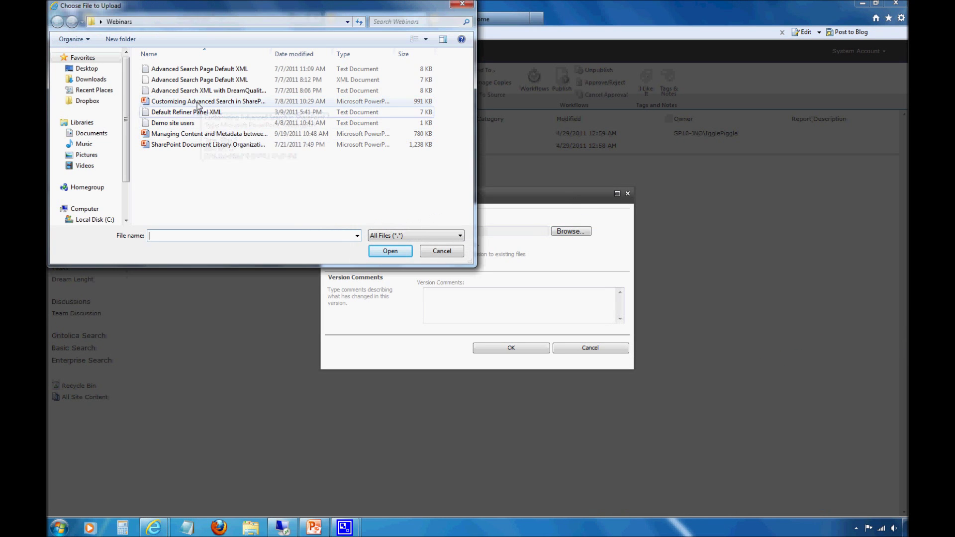
{"action": "left_click", "coordinate": [171, 102]}
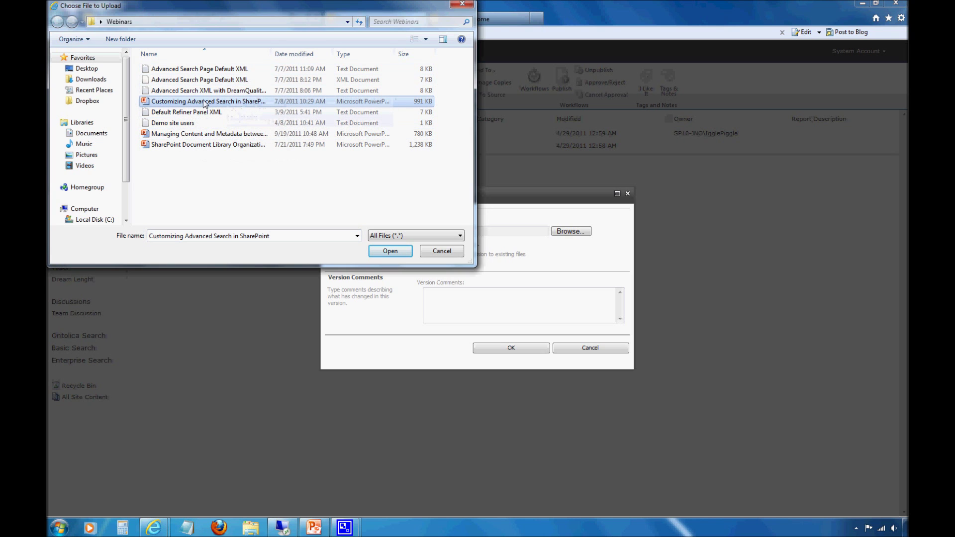
{"action": "left_click", "coordinate": [390, 252]}
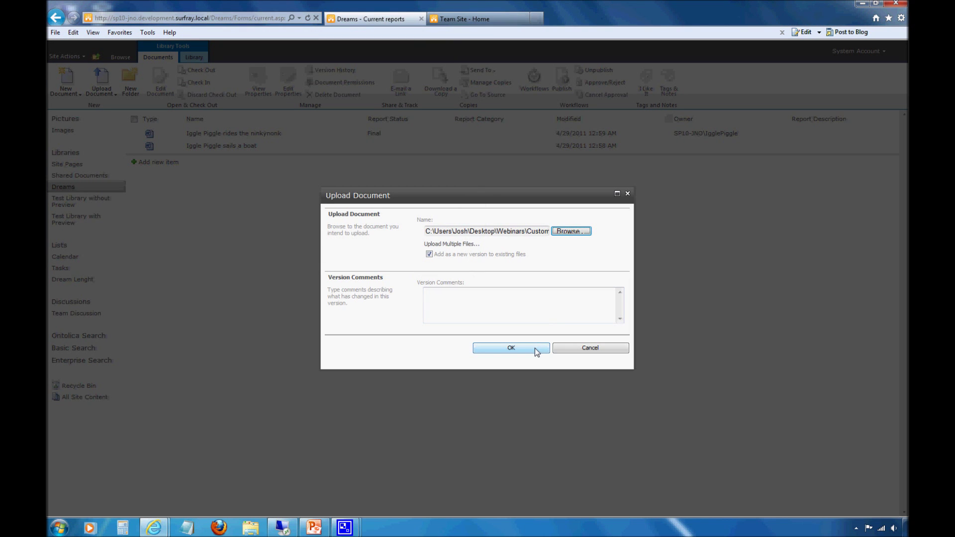
{"action": "left_click", "coordinate": [448, 296]}
{"action": "left_click", "coordinate": [509, 350]}
{"action": "left_click", "coordinate": [486, 351]}
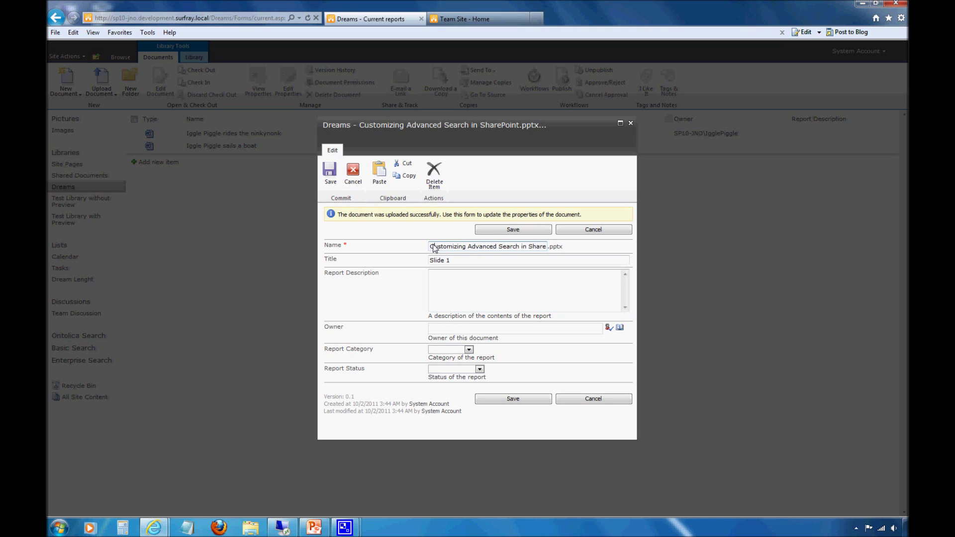
- Copy the uploaded document's name and replace its title with "Customizing Advanced Search in SharePoint"
{"action": "left_click_drag", "start_coordinate": [432, 247], "coordinate": [575, 255]}
{"action": "key", "text": "ctrl+c"}
{"action": "left_click", "coordinate": [456, 265]}
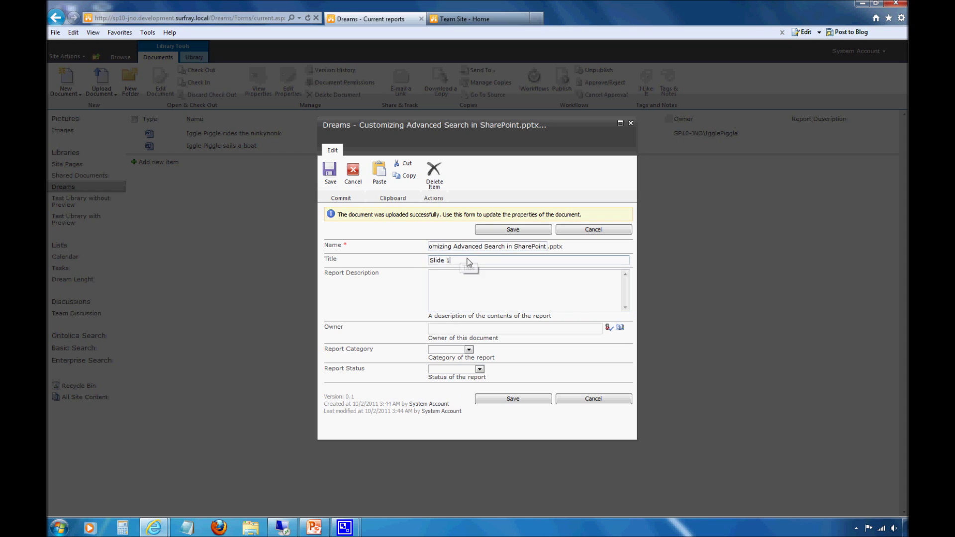
{"action": "left_click_drag", "start_coordinate": [453, 247], "coordinate": [649, 247]}
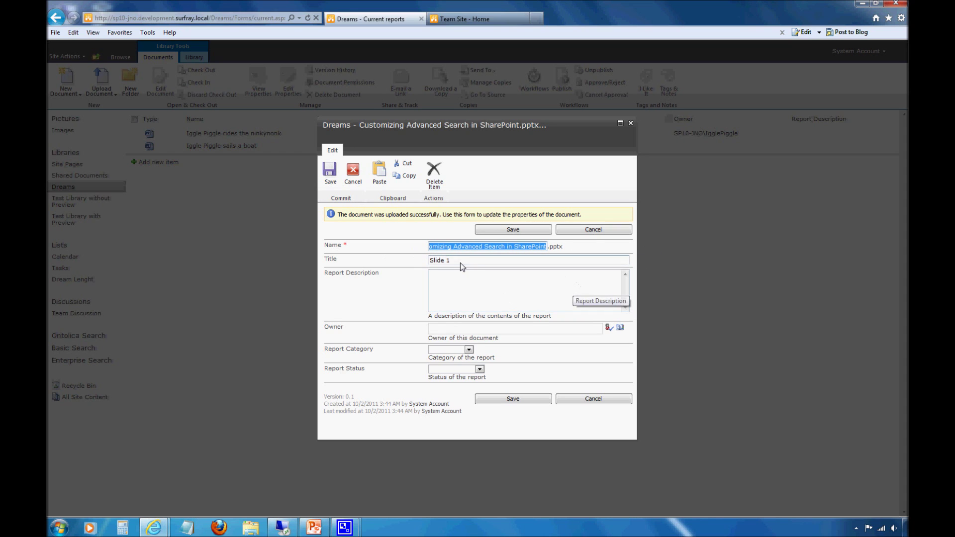
{"action": "left_click_drag", "start_coordinate": [460, 263], "coordinate": [393, 260]}
{"action": "key", "text": "ctrl+v"}
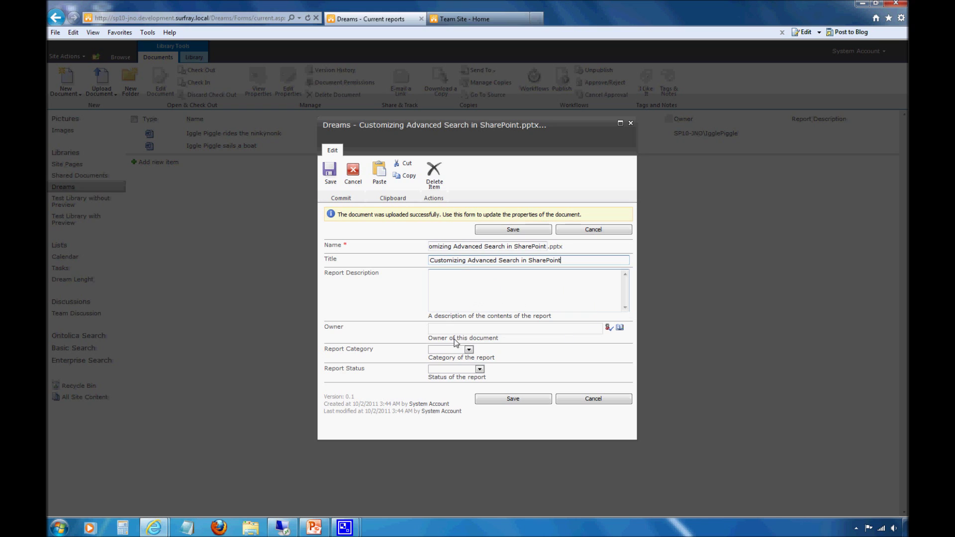
{"action": "left_click", "coordinate": [468, 350]}
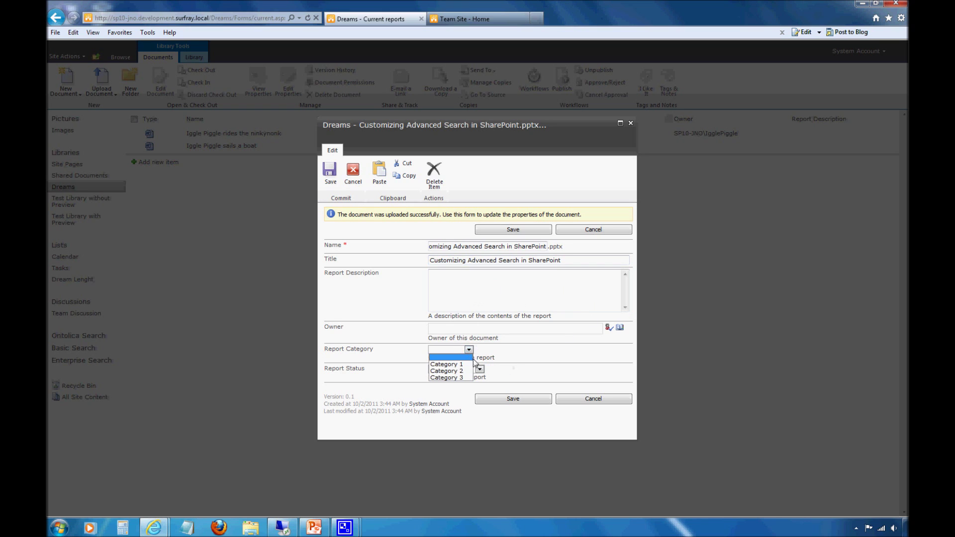
{"action": "left_click", "coordinate": [506, 371]}
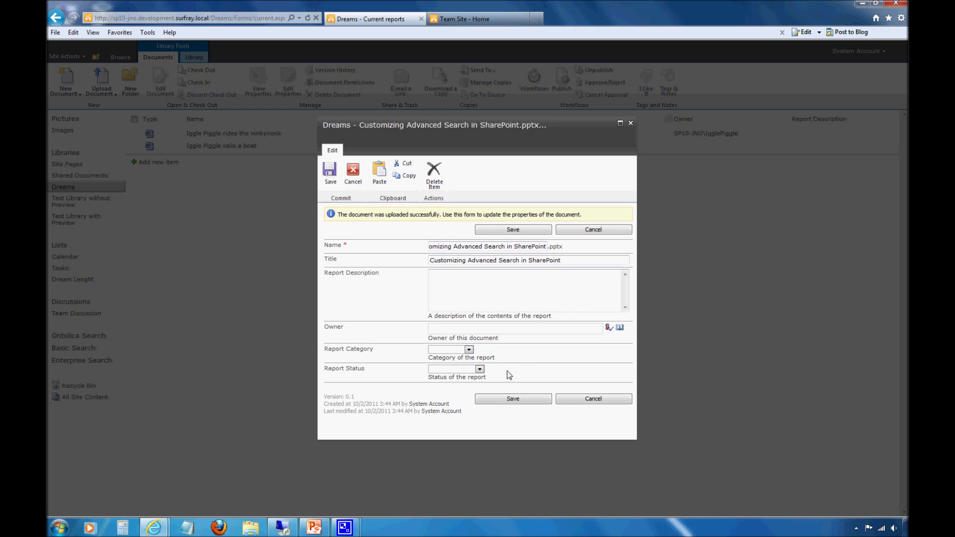
{"action": "left_click", "coordinate": [480, 369]}
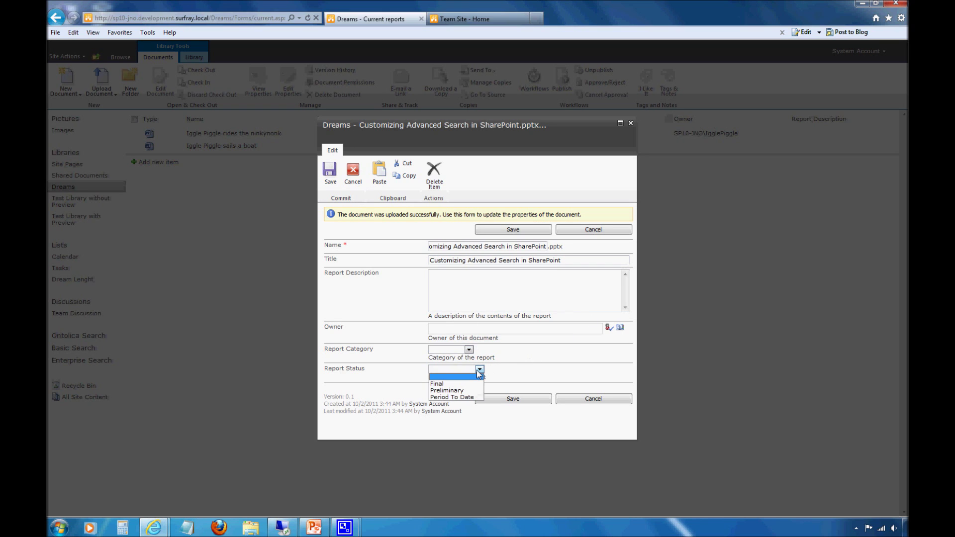
{"action": "left_click", "coordinate": [515, 364]}
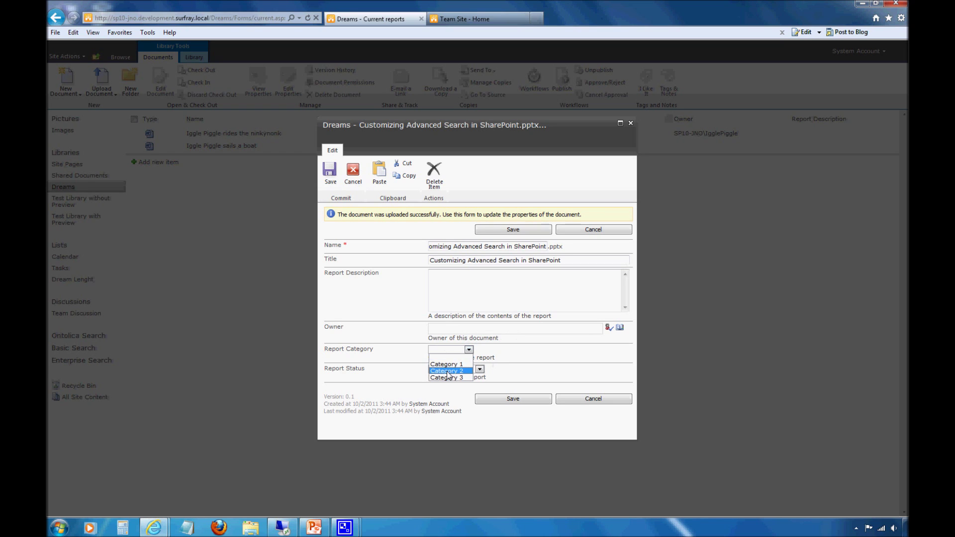
{"action": "left_click", "coordinate": [516, 366]}
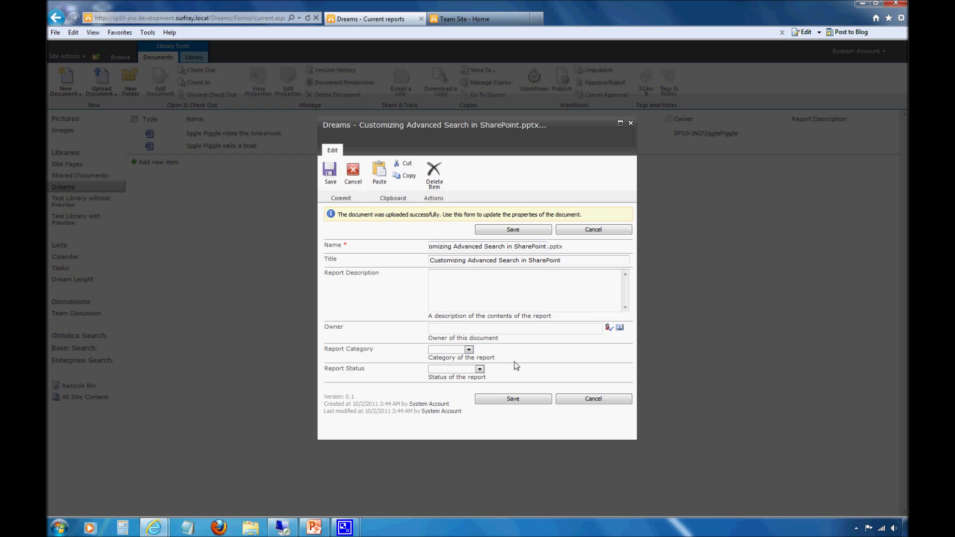
- Set the document's report category to Category 2 and report status to Period To Date, and save its properties
{"action": "left_click", "coordinate": [465, 350]}
{"action": "left_click", "coordinate": [468, 350]}
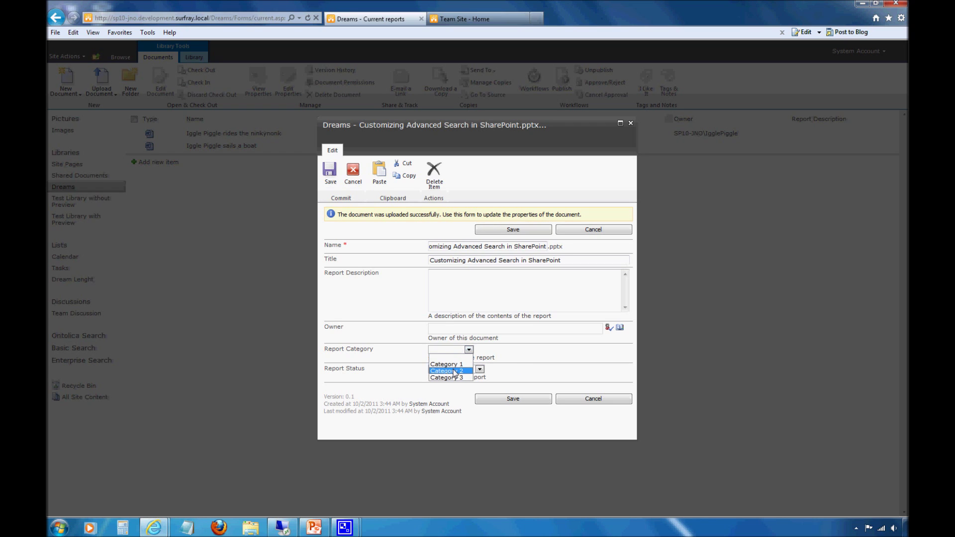
{"action": "left_click", "coordinate": [455, 374]}
{"action": "left_click", "coordinate": [463, 371]}
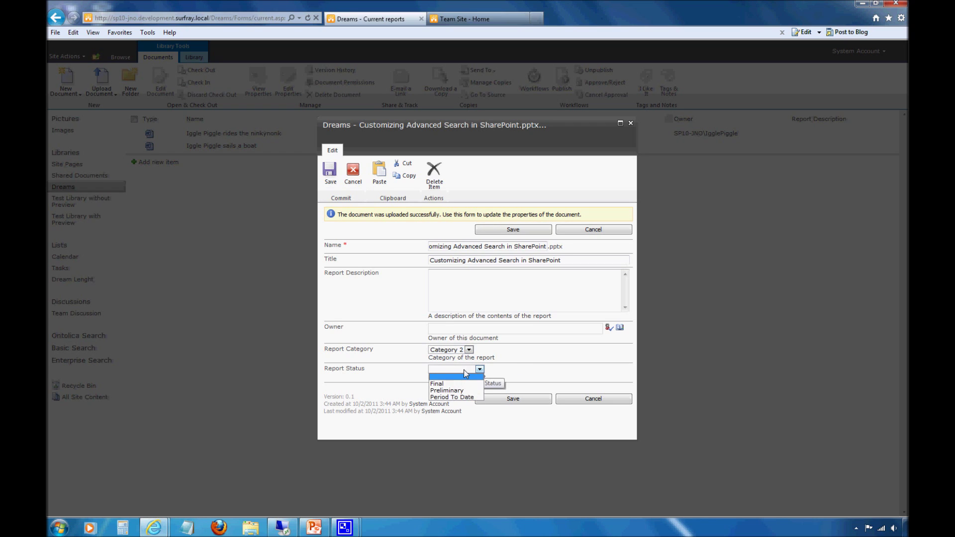
{"action": "left_click", "coordinate": [462, 396]}
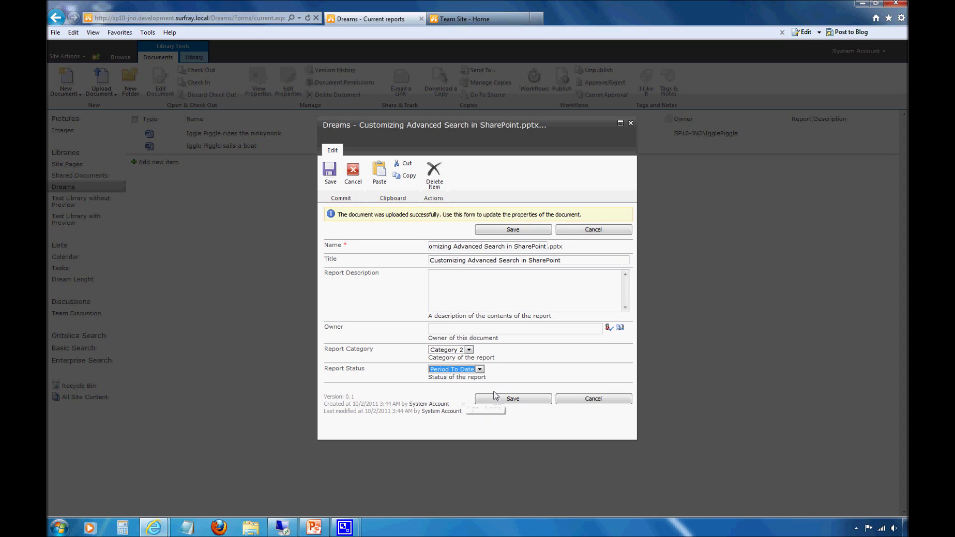
{"action": "left_click", "coordinate": [480, 369]}
{"action": "left_click", "coordinate": [519, 372]}
{"action": "left_click", "coordinate": [514, 399]}
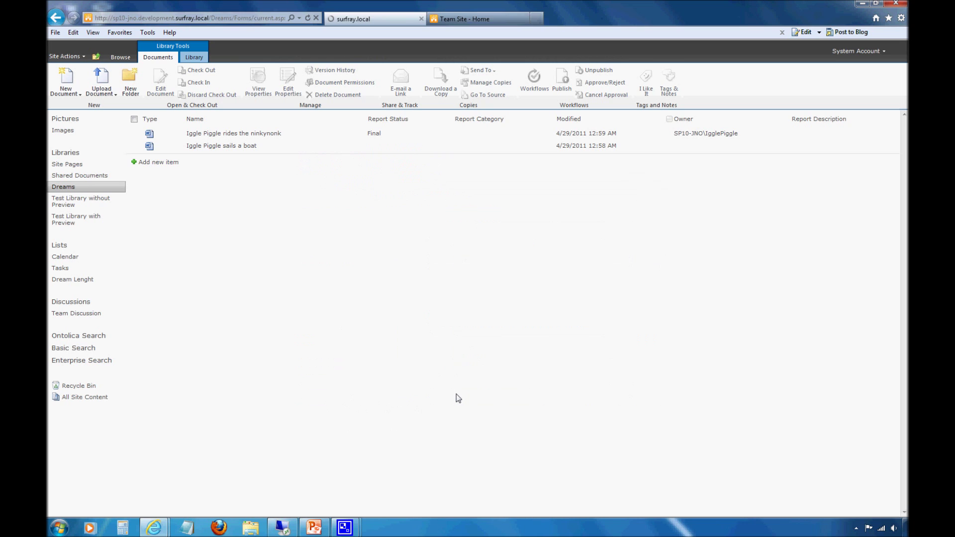
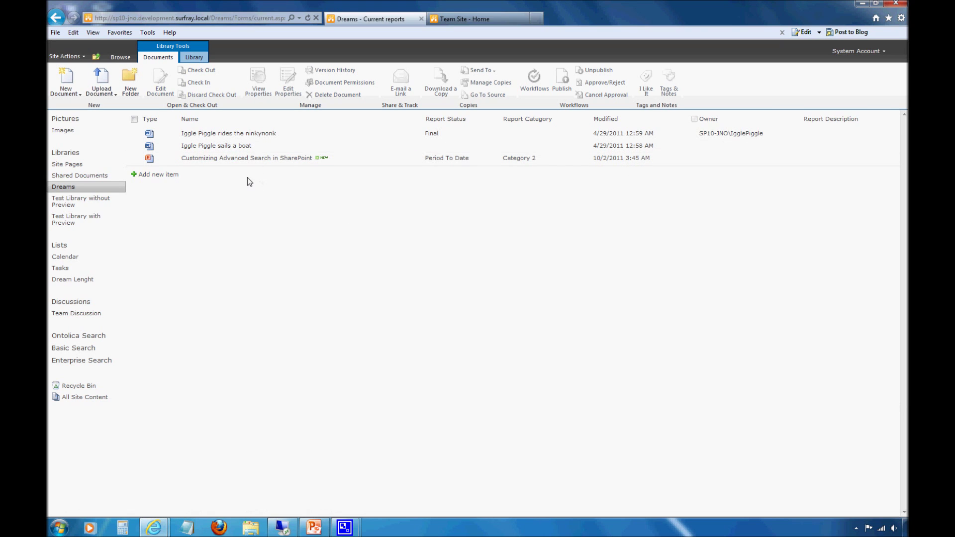
- Upload "Managing Content and Metadata between Document Libraries" and "SharePoint Document Library Organization Made Simple" together from the desktop's Webinars folder to the Dreams library
{"action": "left_click", "coordinate": [107, 94]}
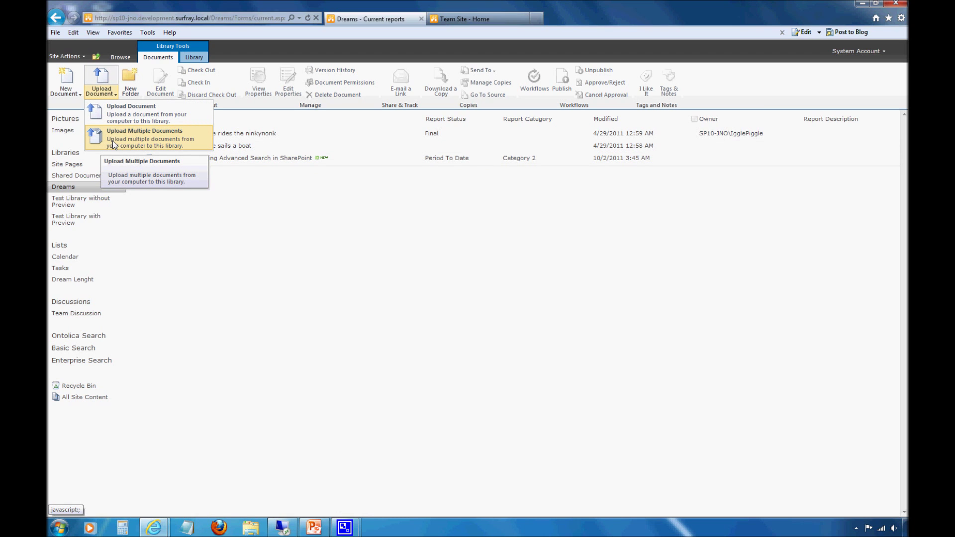
{"action": "left_click", "coordinate": [171, 143]}
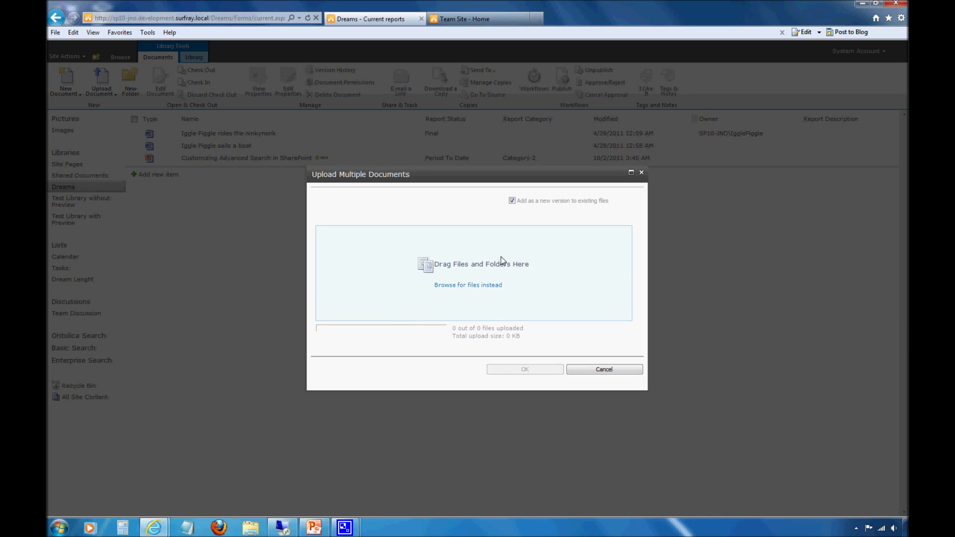
{"action": "left_click", "coordinate": [483, 290]}
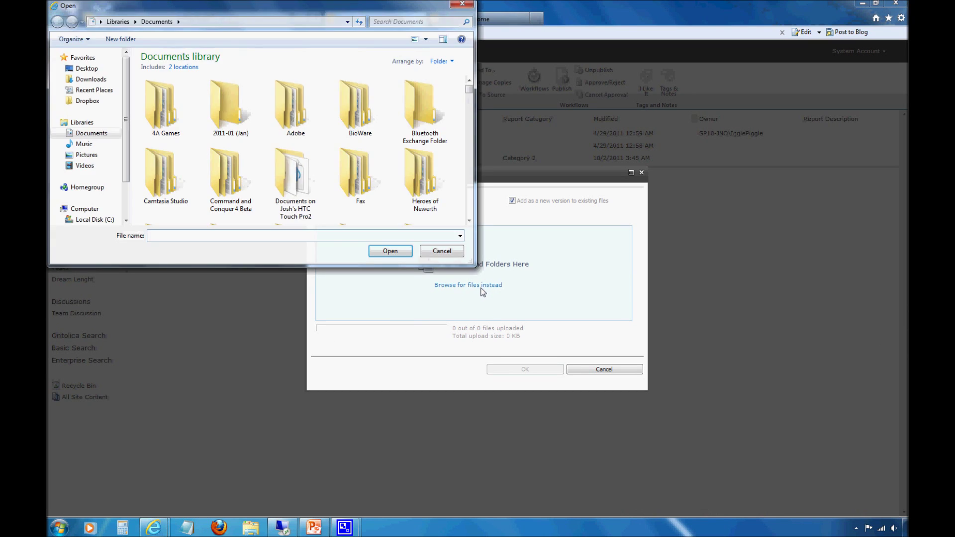
{"action": "left_click", "coordinate": [86, 68]}
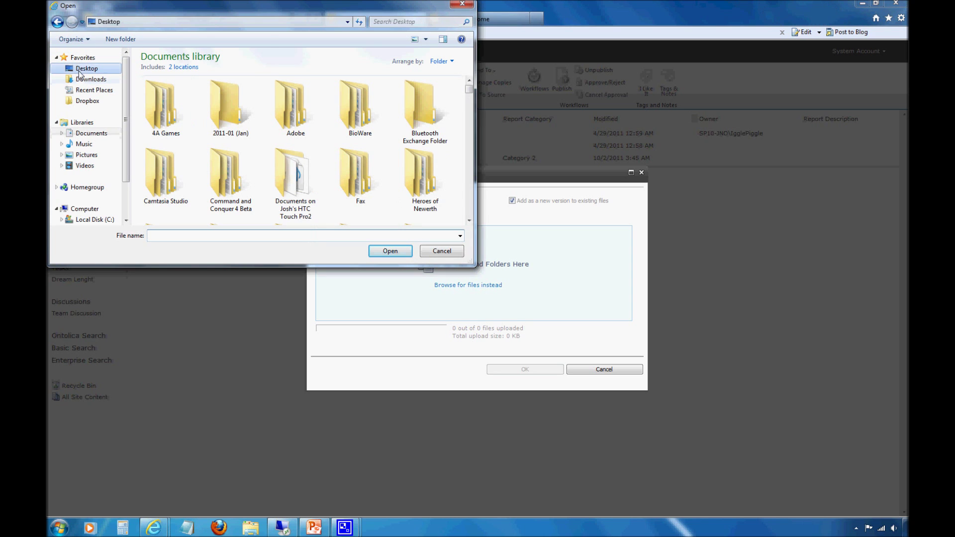
{"action": "scroll", "coordinate": [468, 149], "scroll_direction": "down", "scroll_amount": 2}
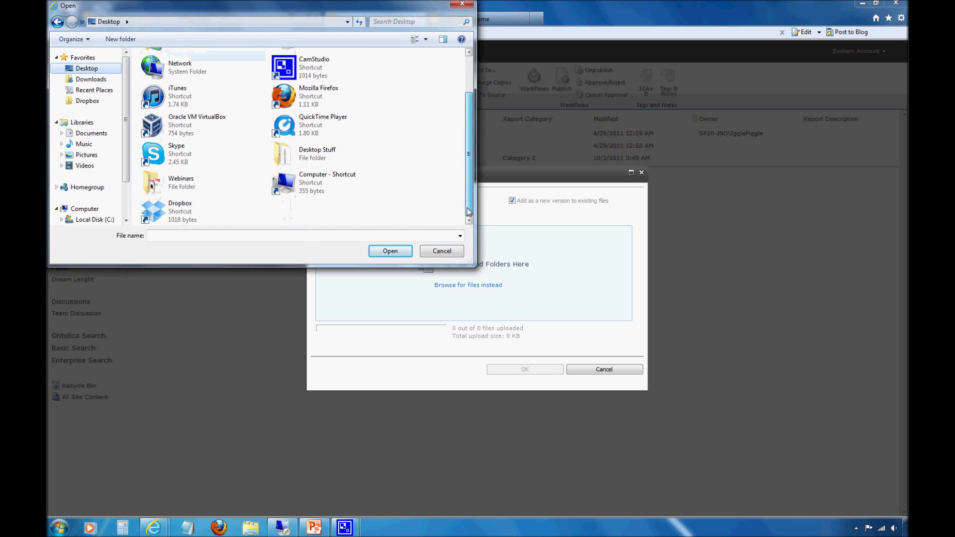
{"action": "double_click", "coordinate": [173, 189]}
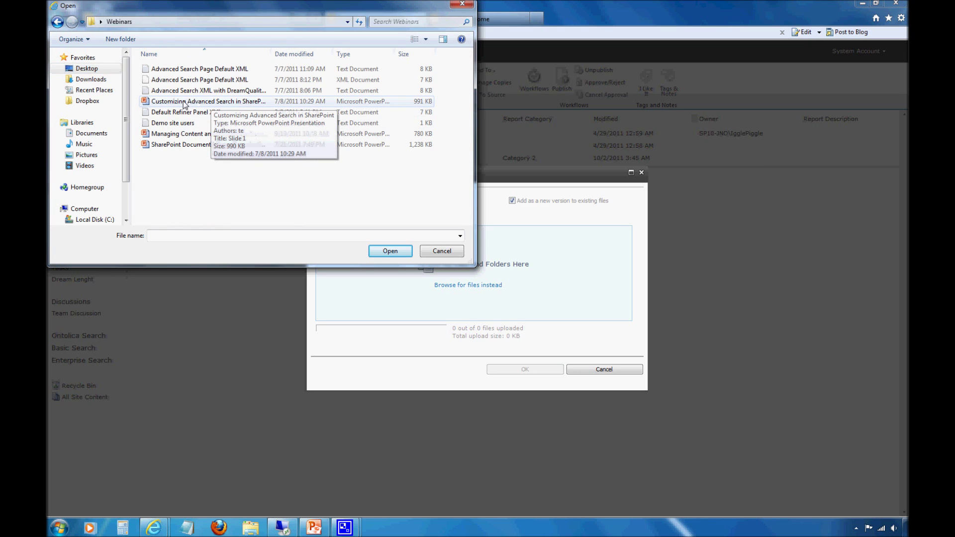
{"action": "left_click", "coordinate": [223, 136]}
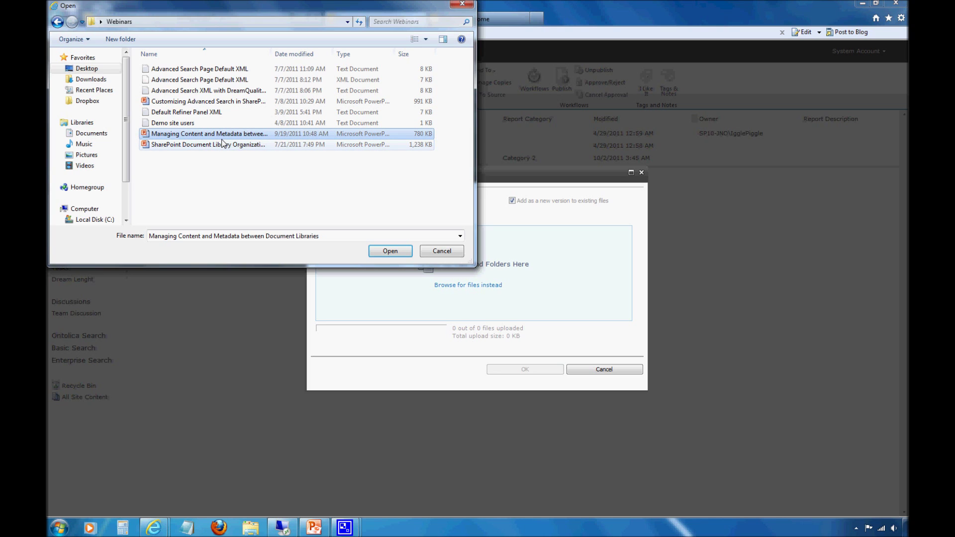
{"action": "left_click", "coordinate": [219, 144], "text": "ctrl"}
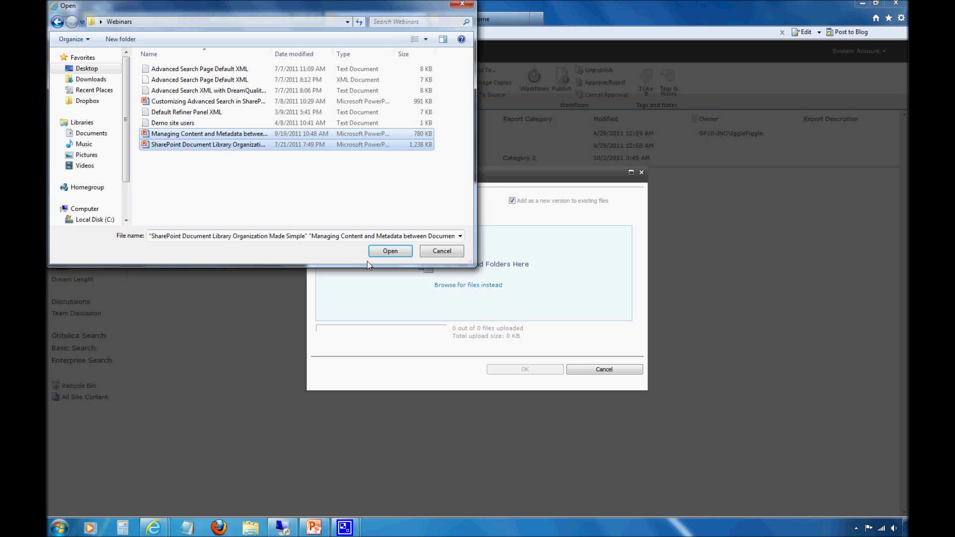
{"action": "left_click", "coordinate": [386, 251]}
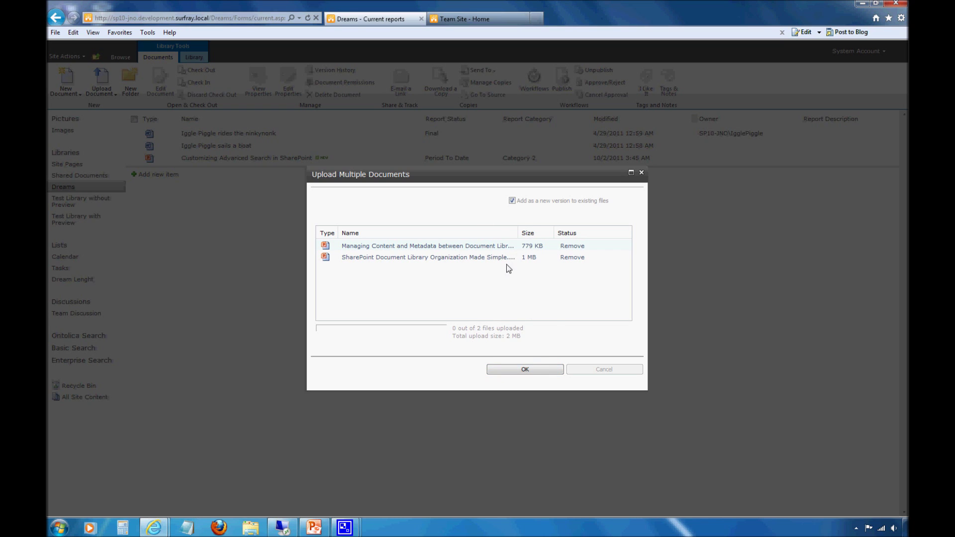
{"action": "left_click", "coordinate": [534, 367]}
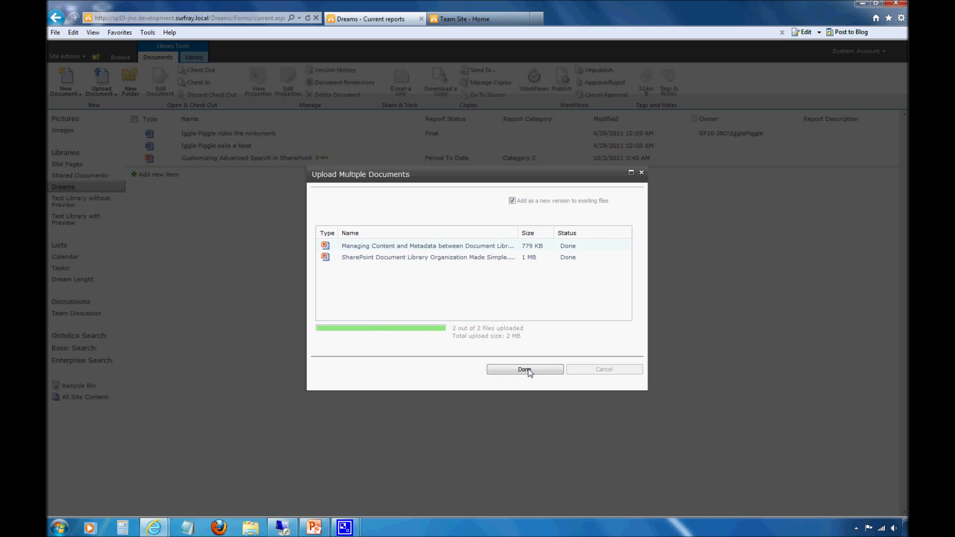
{"action": "left_click", "coordinate": [525, 370]}
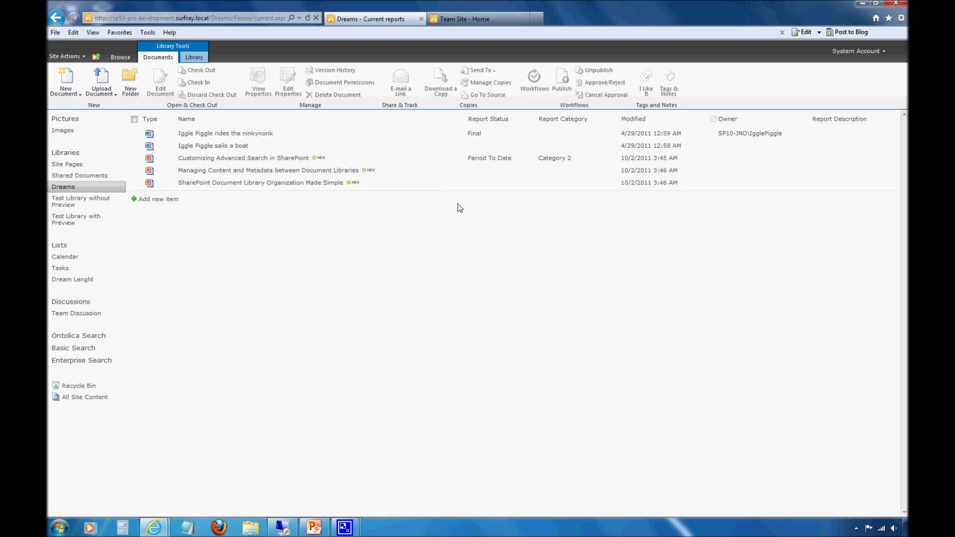
- Review the property form of "Managing Content and Metadata between Document Libraries", including its report category and status fields, and close it without saving
{"action": "mouse_move", "coordinate": [462, 172]}
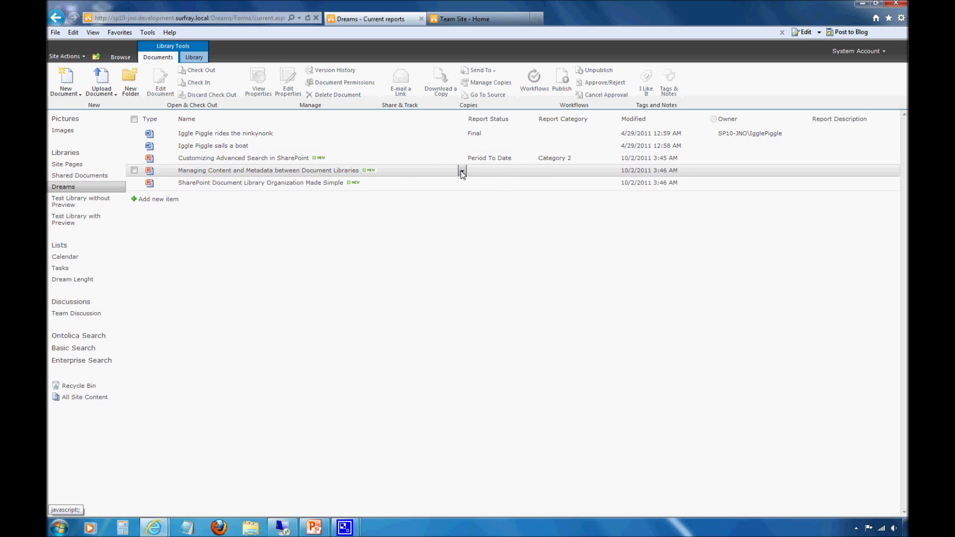
{"action": "left_click", "coordinate": [461, 172]}
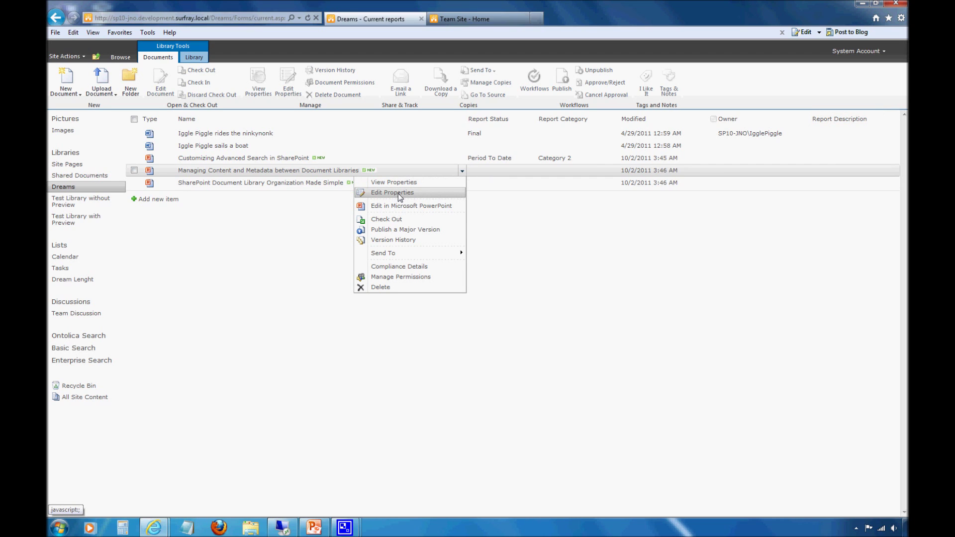
{"action": "left_click", "coordinate": [400, 193]}
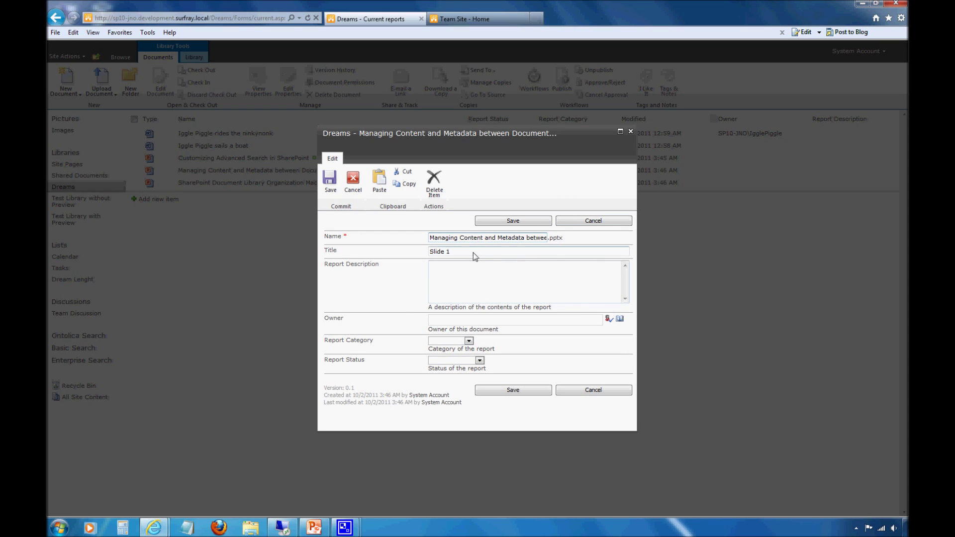
{"action": "left_click", "coordinate": [468, 341]}
{"action": "left_click", "coordinate": [518, 365]}
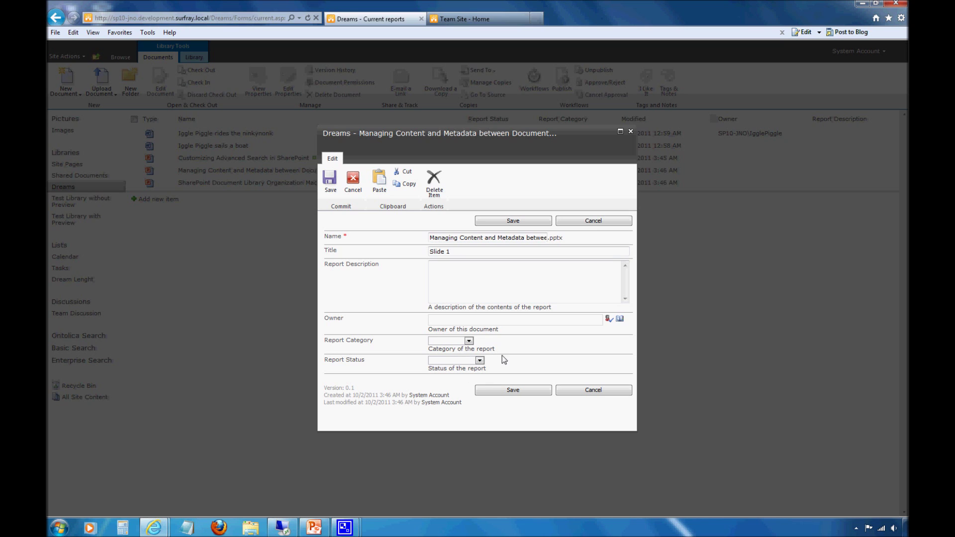
{"action": "left_click", "coordinate": [582, 389]}
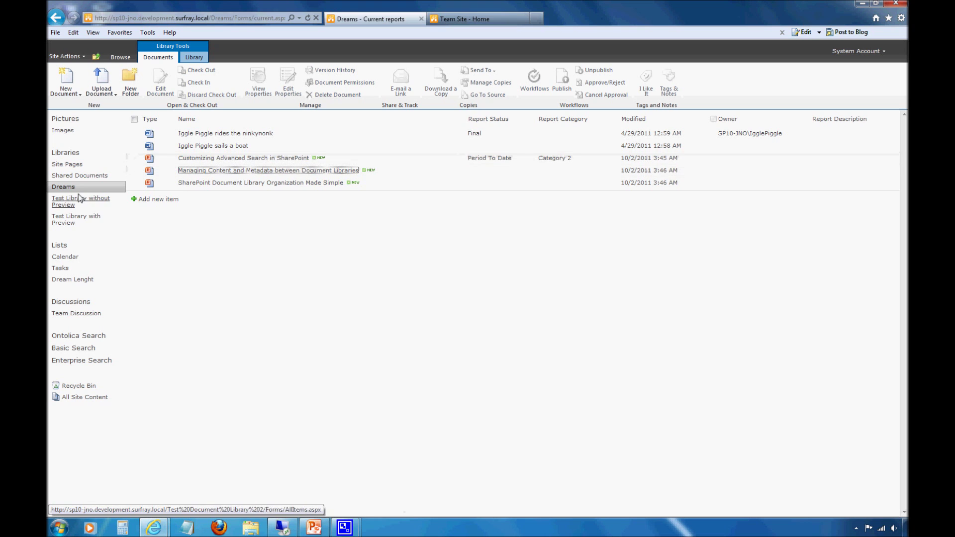
- Open the Shared Documents library and create a new document library named Webinar
{"action": "left_click", "coordinate": [75, 178]}
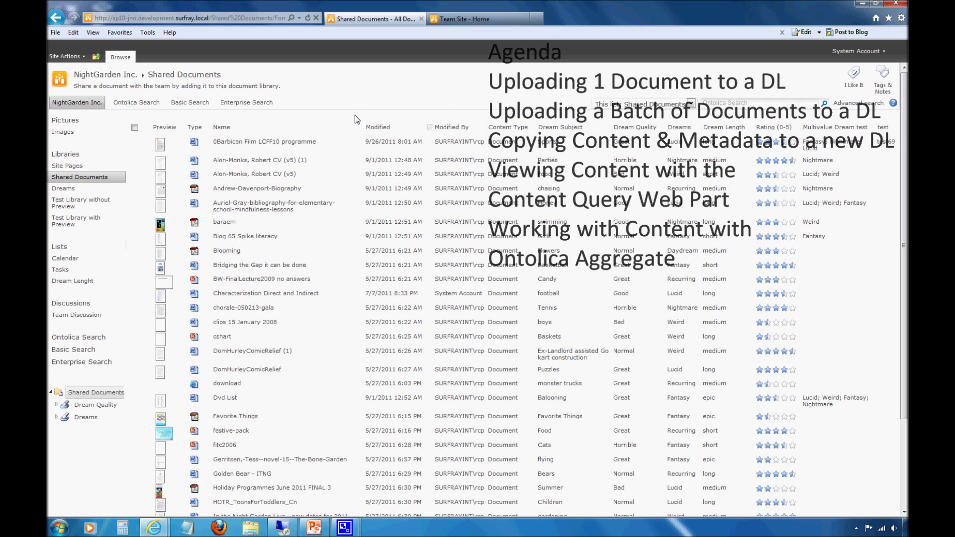
{"action": "left_click", "coordinate": [83, 56]}
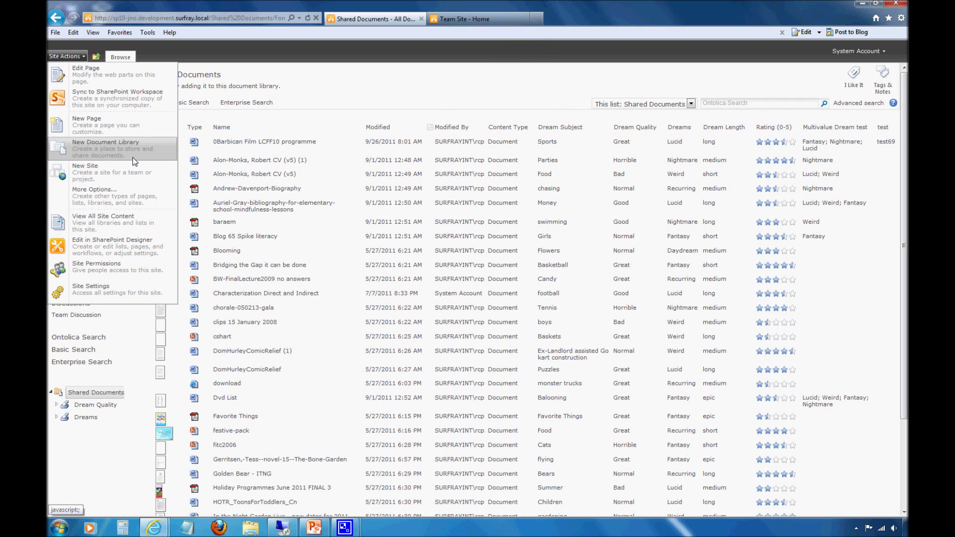
{"action": "left_click", "coordinate": [107, 144]}
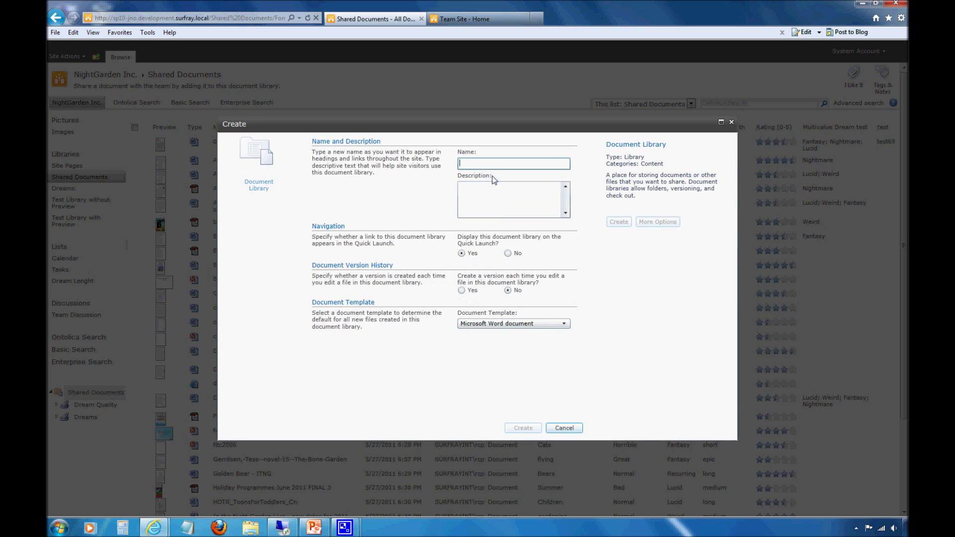
{"action": "type", "text": "Webinar"}
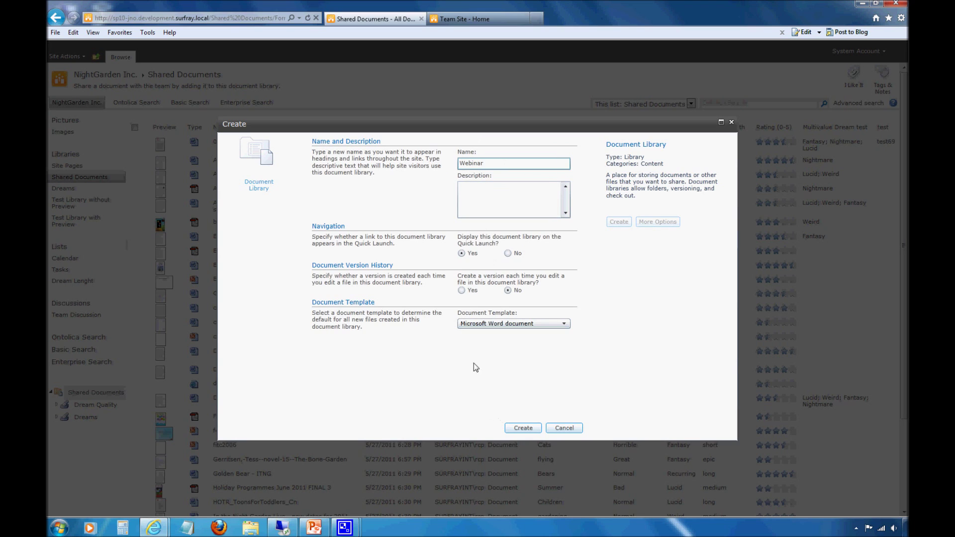
{"action": "left_click", "coordinate": [522, 428]}
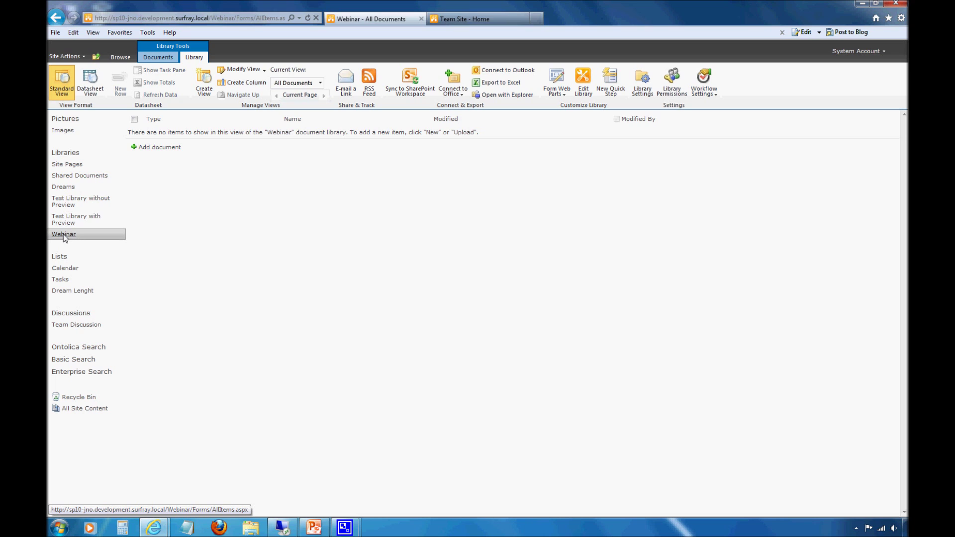
- Open the site's Content and structure manager from the site settings and show the Shared Documents library in it
{"action": "left_click", "coordinate": [84, 57]}
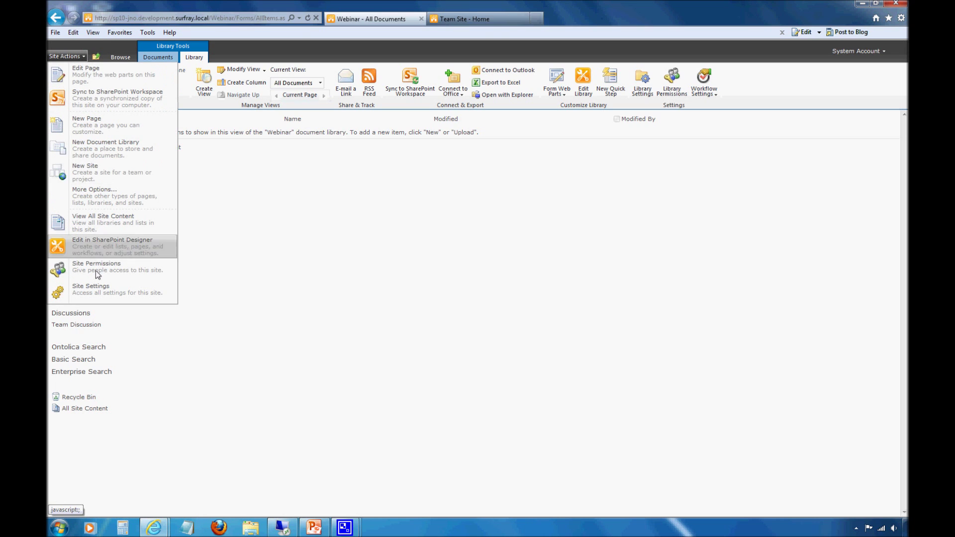
{"action": "left_click", "coordinate": [93, 288]}
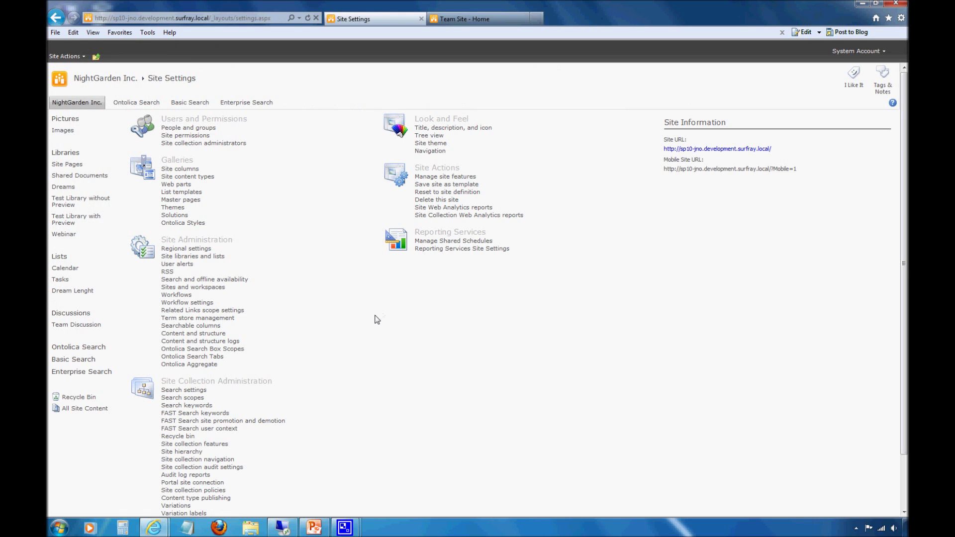
{"action": "scroll", "coordinate": [337, 304], "scroll_direction": "down", "scroll_amount": 3}
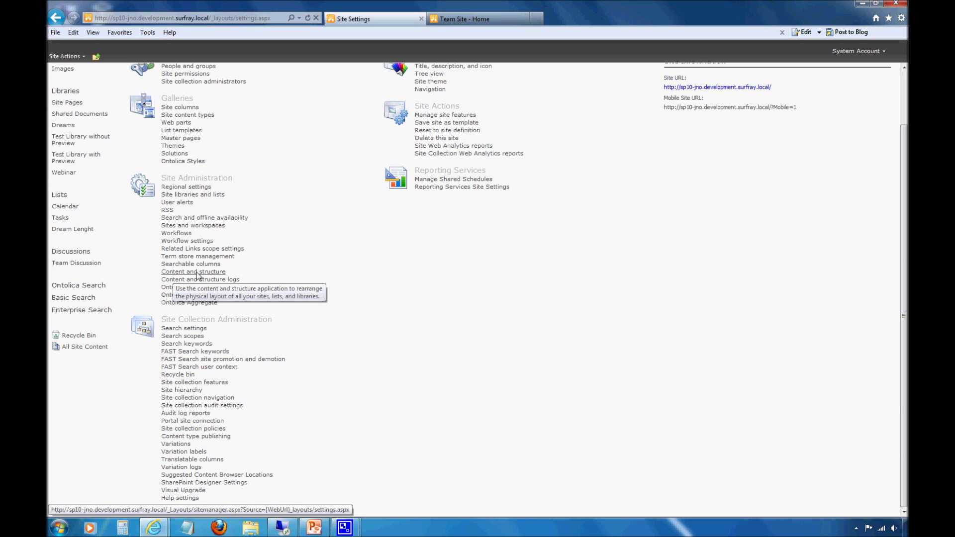
{"action": "left_click", "coordinate": [172, 272]}
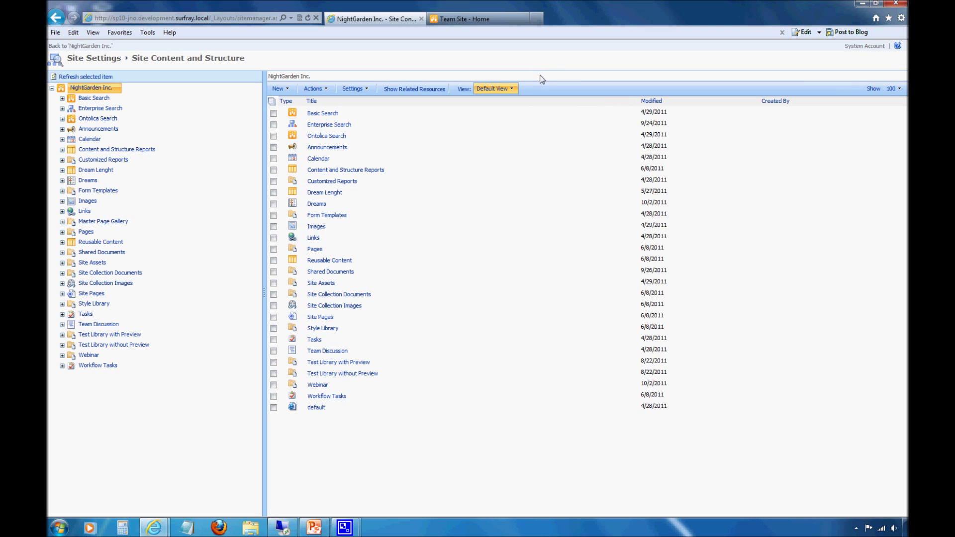
{"action": "left_click", "coordinate": [99, 256]}
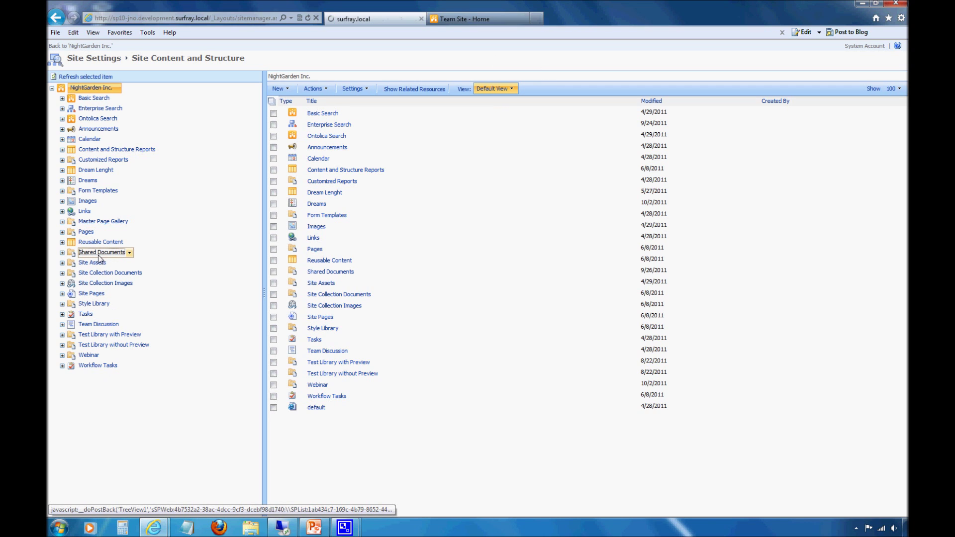
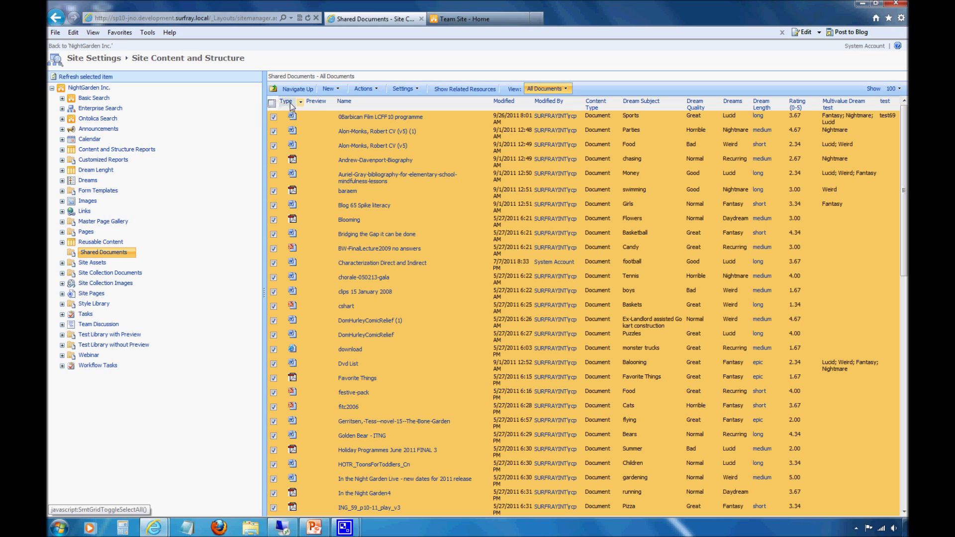
- Try to copy all selected Shared Documents items to the Webinar library
{"action": "left_click", "coordinate": [378, 89]}
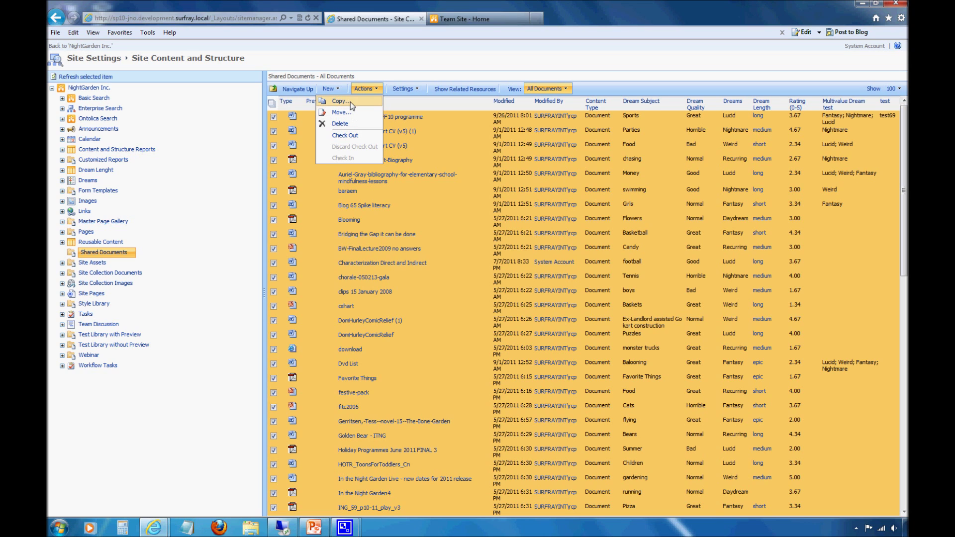
{"action": "left_click", "coordinate": [351, 100]}
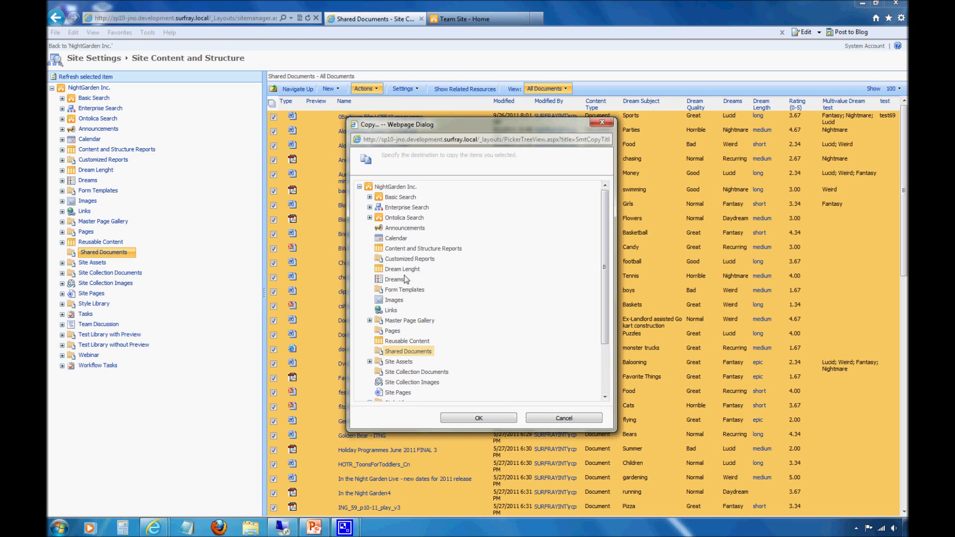
{"action": "left_click_drag", "start_coordinate": [606, 234], "coordinate": [611, 305]}
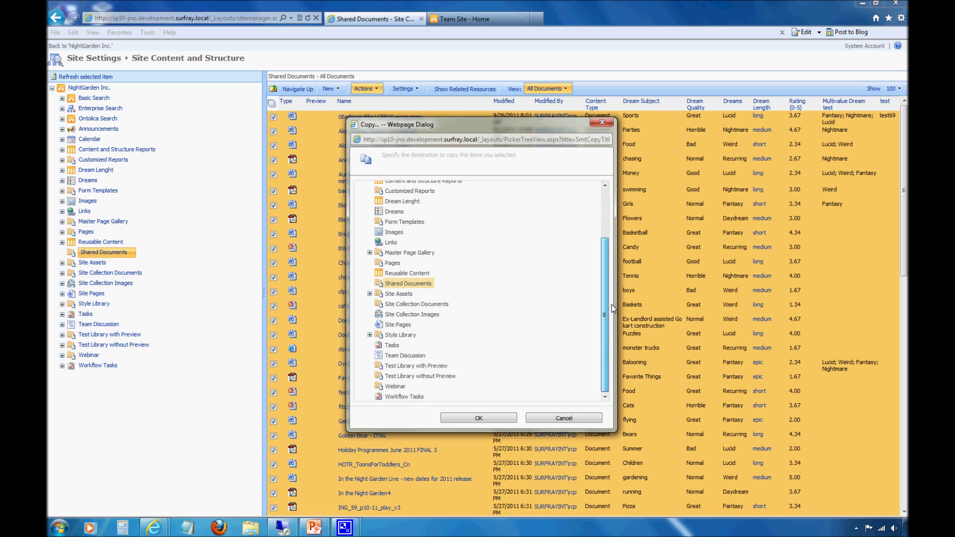
{"action": "left_click", "coordinate": [395, 387]}
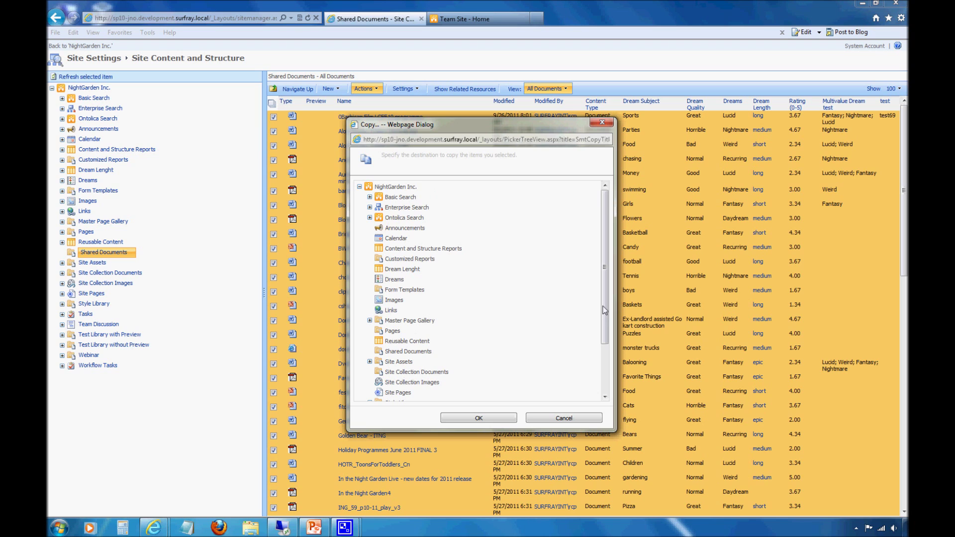
{"action": "left_click_drag", "start_coordinate": [606, 310], "coordinate": [605, 358]}
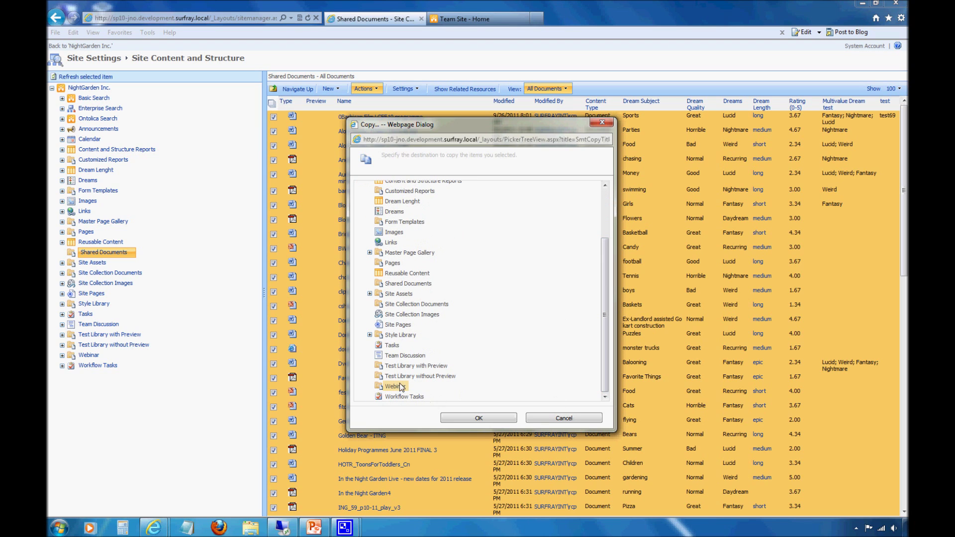
{"action": "left_click", "coordinate": [458, 416]}
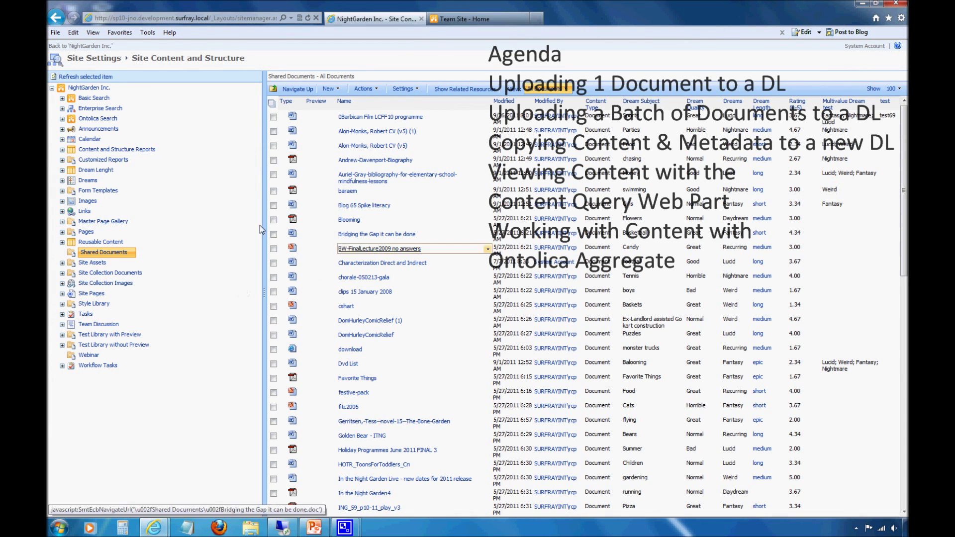
- Select all listed items in Shared Documents again and copy them to the Webinar library
{"action": "left_click", "coordinate": [272, 103]}
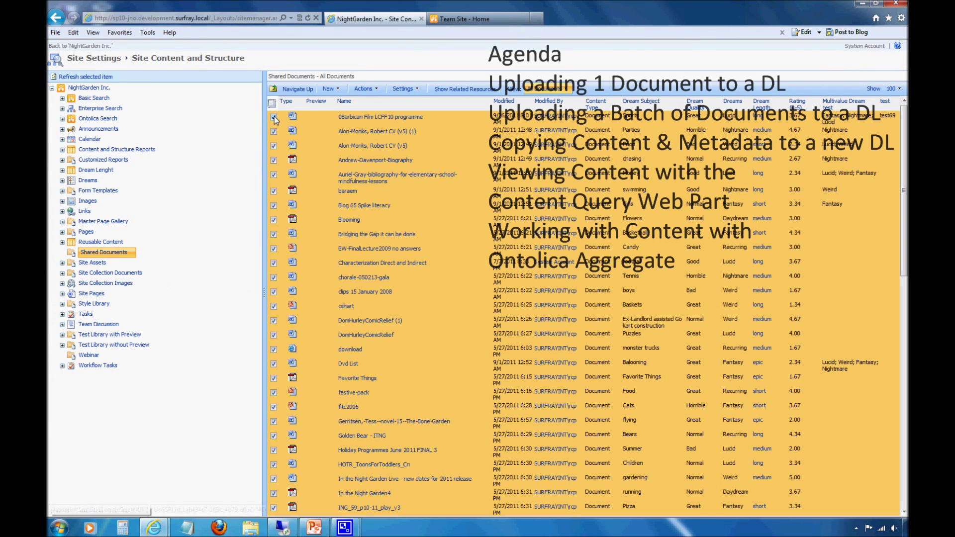
{"action": "left_click", "coordinate": [381, 92]}
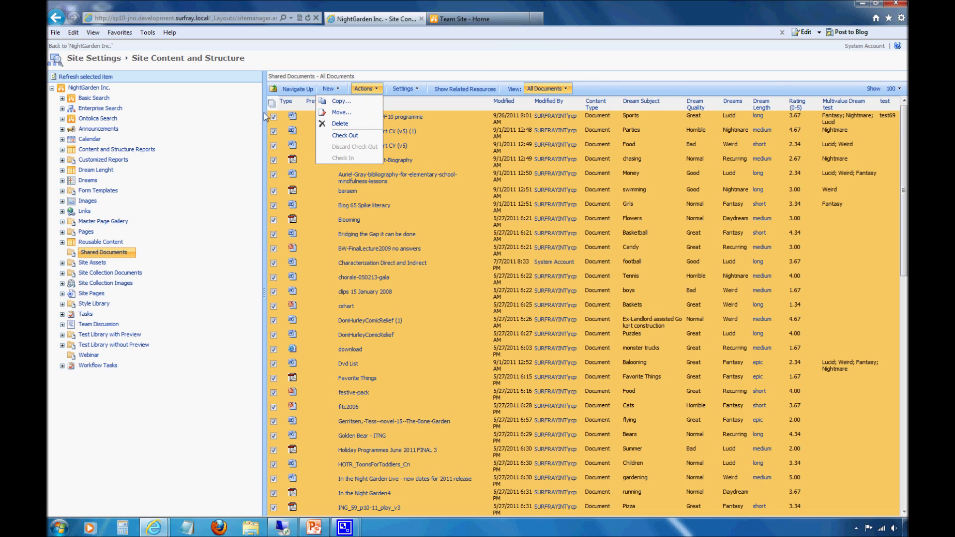
{"action": "left_click", "coordinate": [365, 89]}
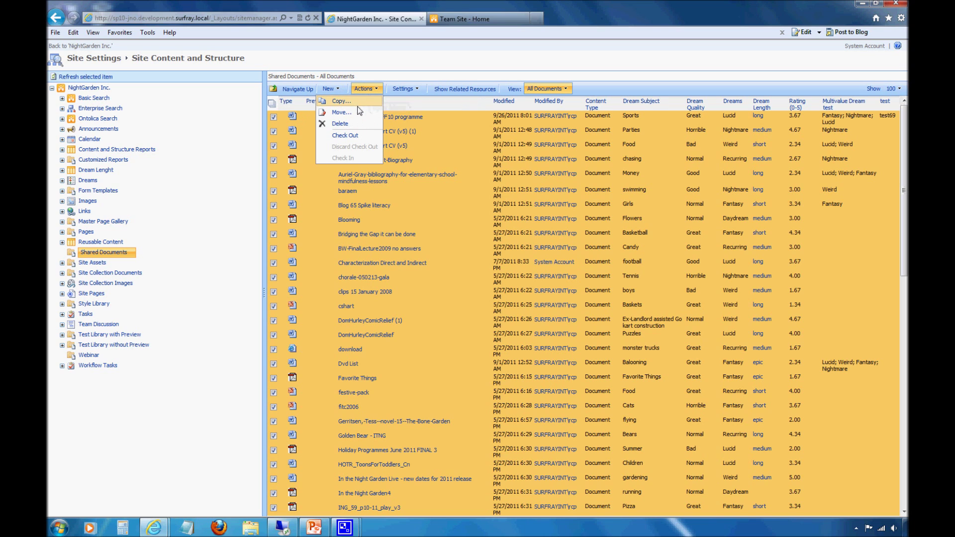
{"action": "left_click", "coordinate": [357, 103]}
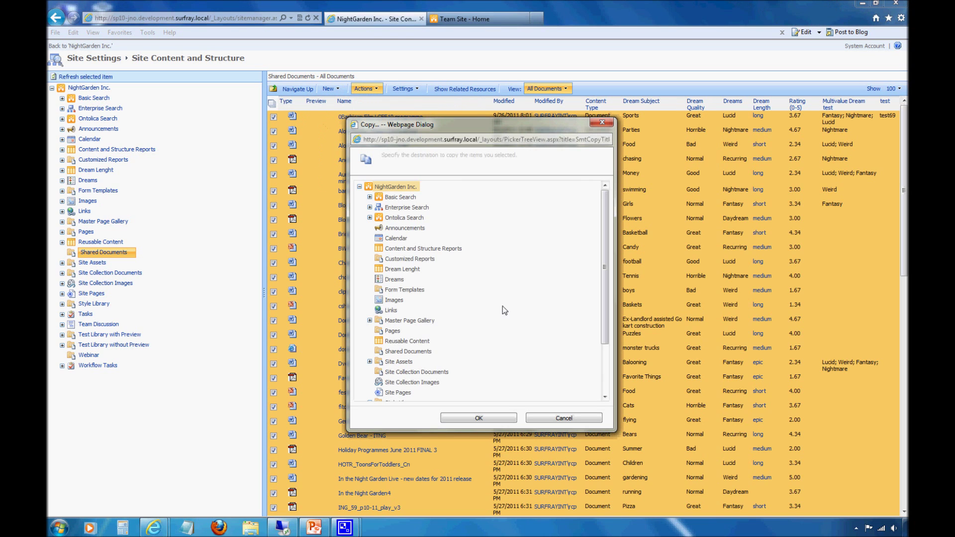
{"action": "left_click_drag", "start_coordinate": [600, 265], "coordinate": [603, 357]}
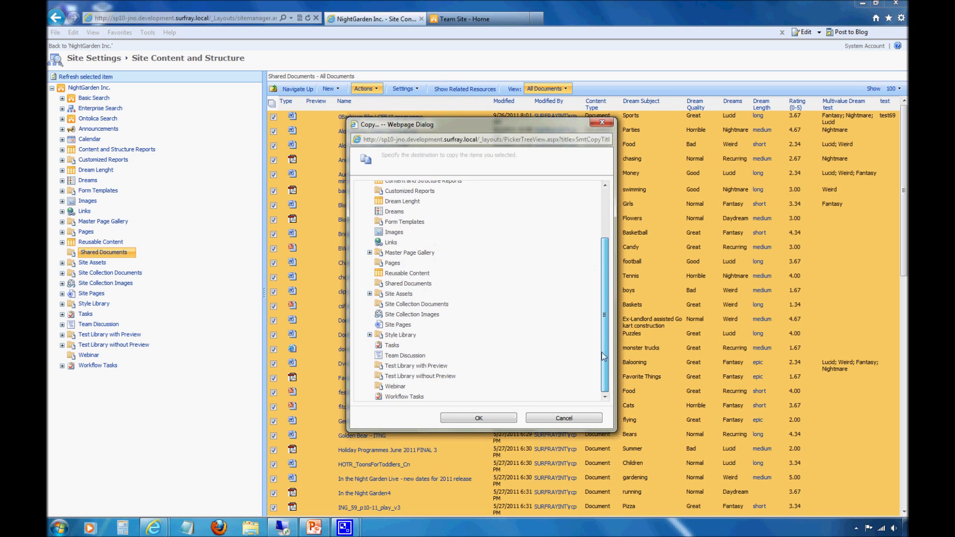
{"action": "left_click", "coordinate": [394, 386]}
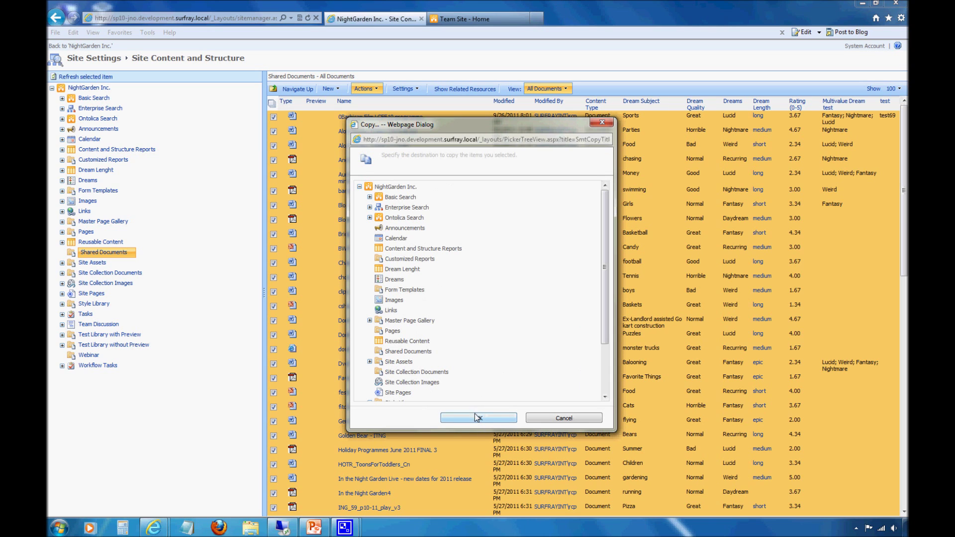
{"action": "left_click", "coordinate": [476, 421]}
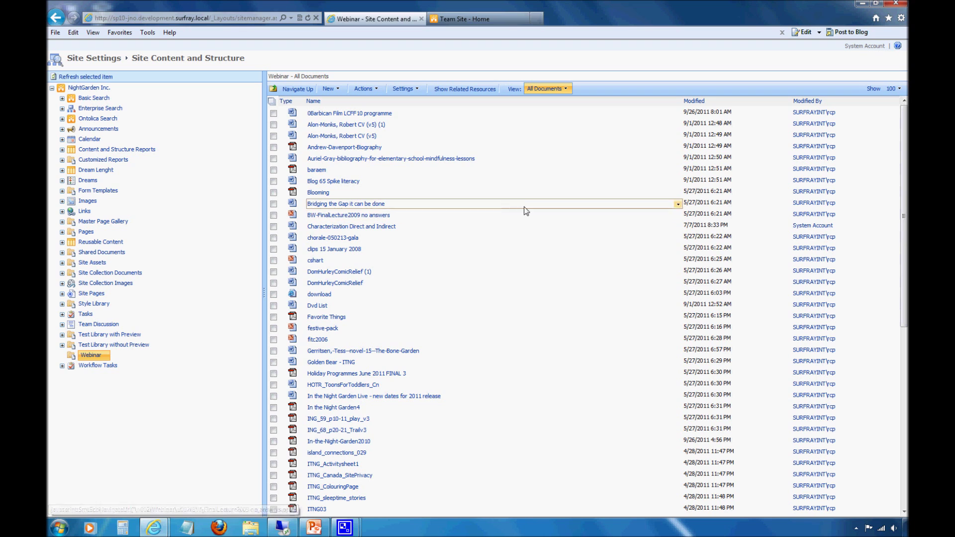
- Return to the site's home page, open the Webinar library, and compare its documents and metadata columns with those in Shared Documents
{"action": "left_click", "coordinate": [97, 59]}
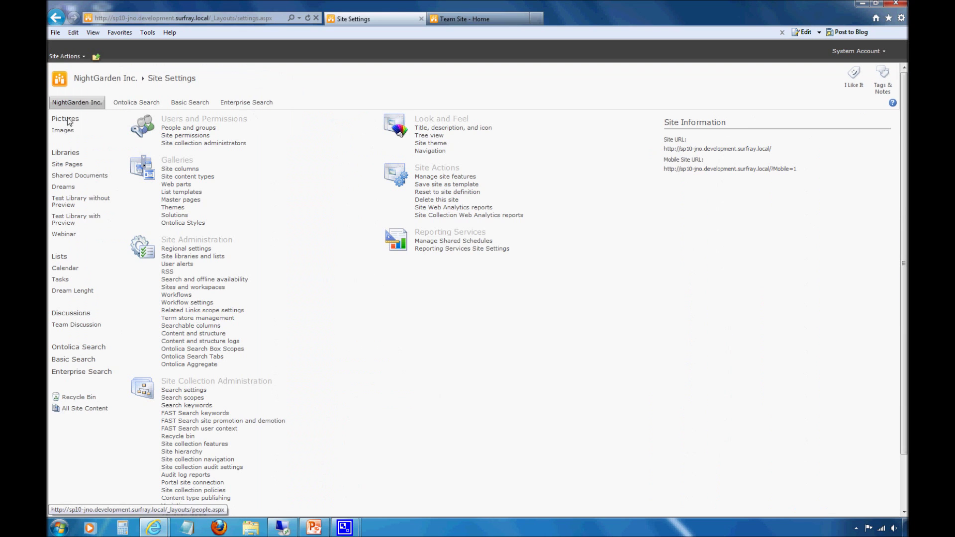
{"action": "left_click", "coordinate": [87, 103]}
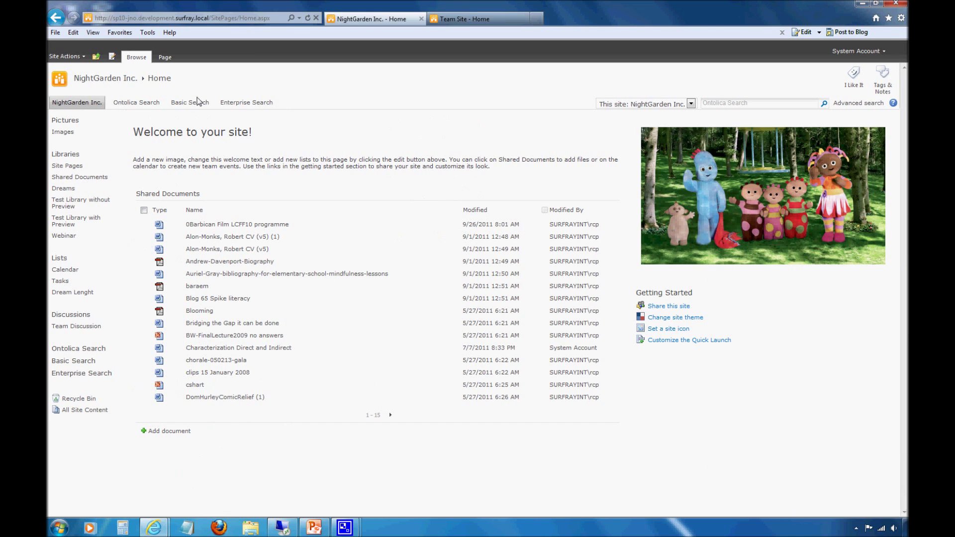
{"action": "left_click", "coordinate": [64, 237]}
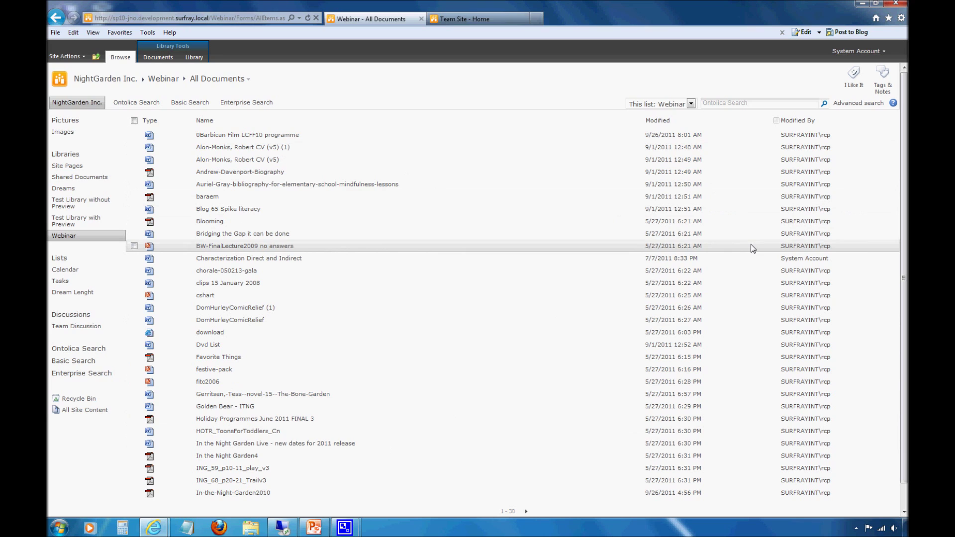
{"action": "left_click", "coordinate": [83, 178]}
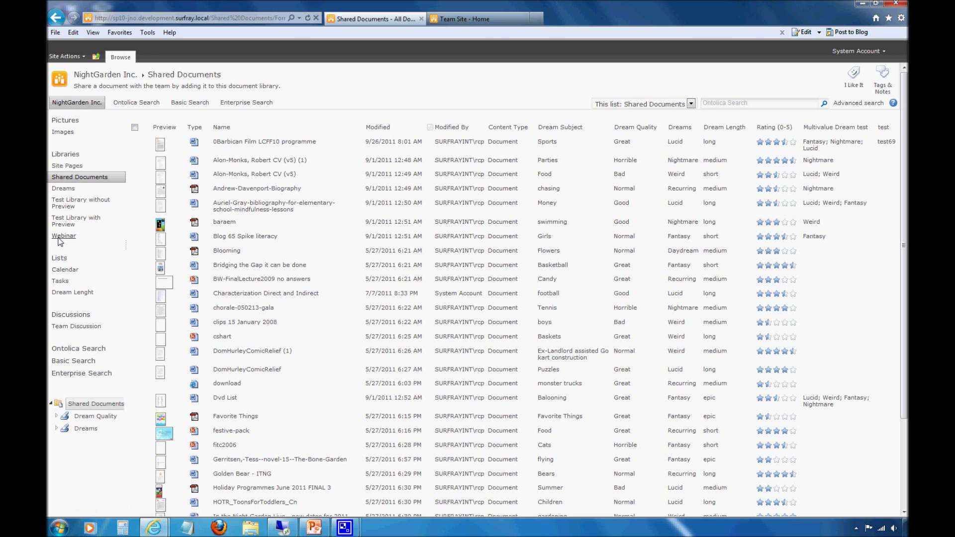
{"action": "left_click", "coordinate": [58, 237]}
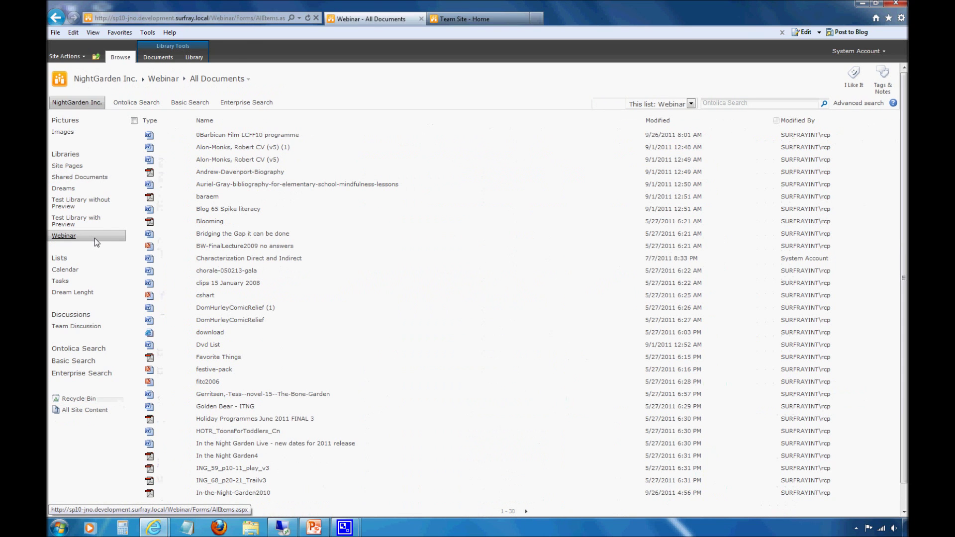
{"action": "left_click", "coordinate": [171, 58]}
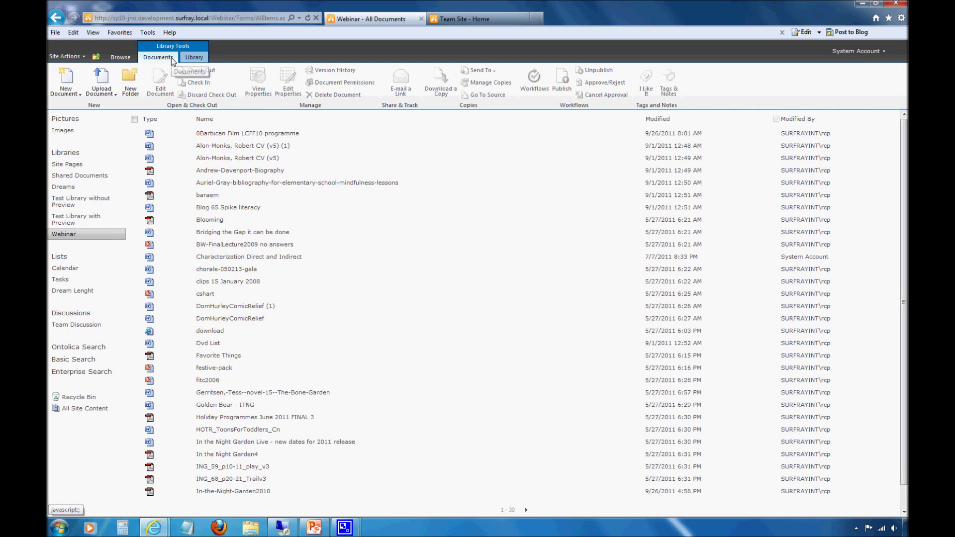
- Open the Webinar library's All Documents view for editing and look through its available columns
{"action": "left_click", "coordinate": [194, 57]}
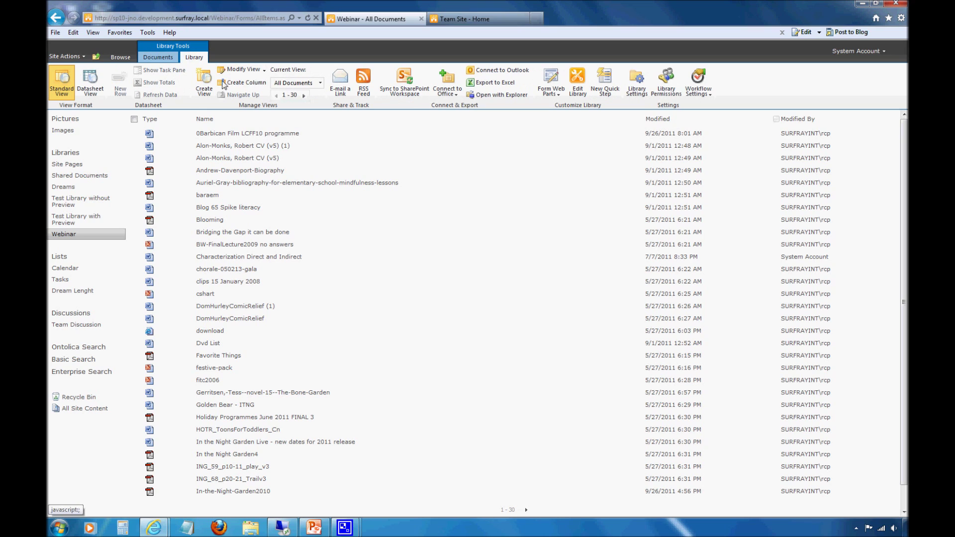
{"action": "left_click", "coordinate": [239, 82]}
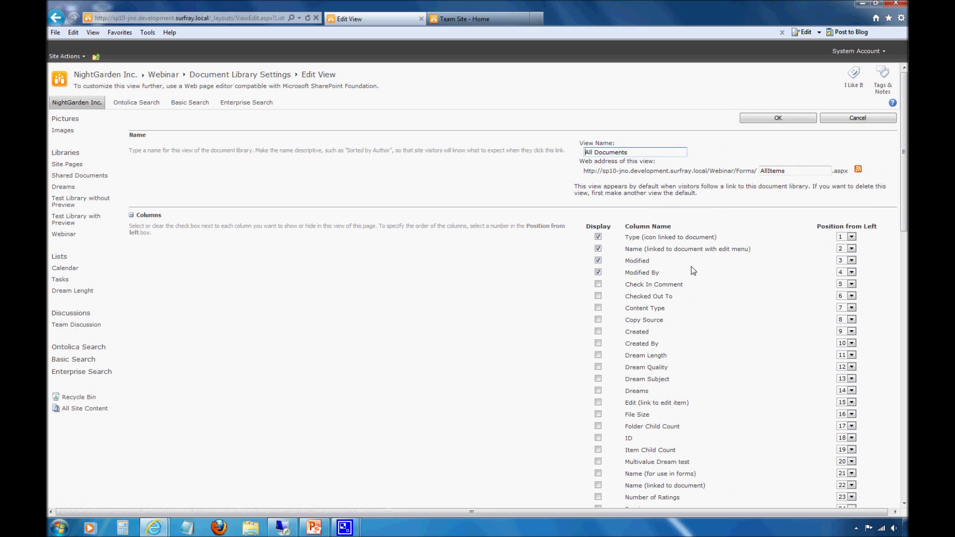
{"action": "left_click_drag", "start_coordinate": [904, 155], "coordinate": [903, 187]}
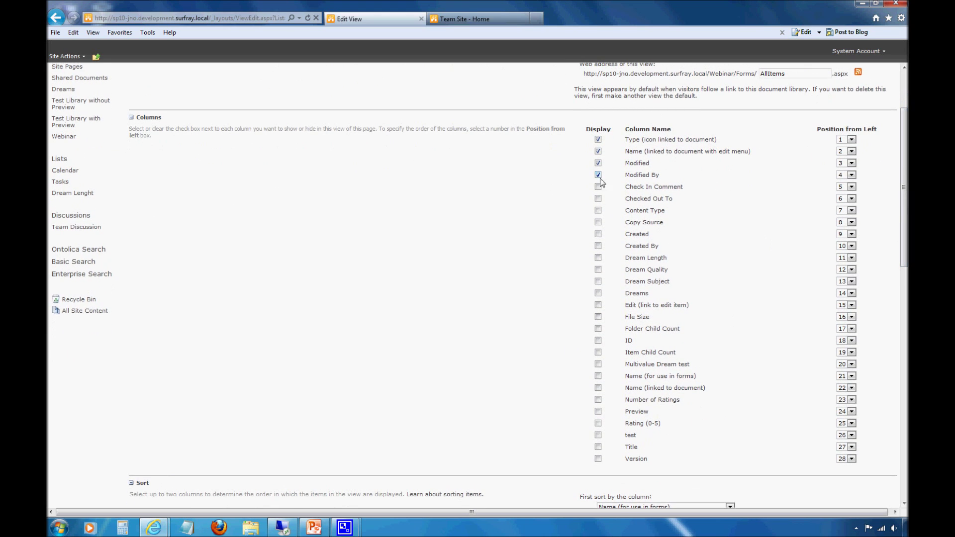
{"action": "scroll", "coordinate": [898, 189], "scroll_direction": "up", "scroll_amount": 3}
{"action": "scroll", "coordinate": [897, 163], "scroll_direction": "down", "scroll_amount": 5}
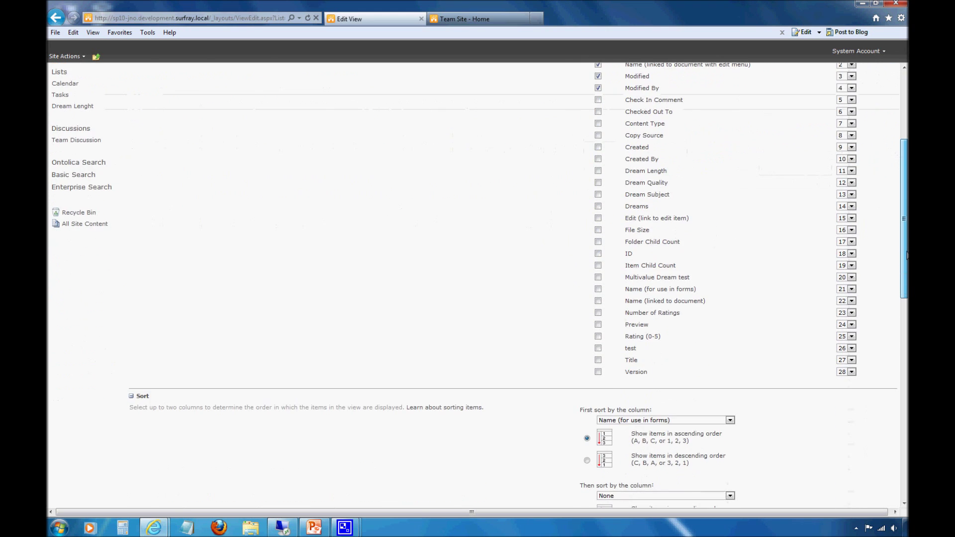
{"action": "scroll", "coordinate": [896, 201], "scroll_direction": "up", "scroll_amount": 4}
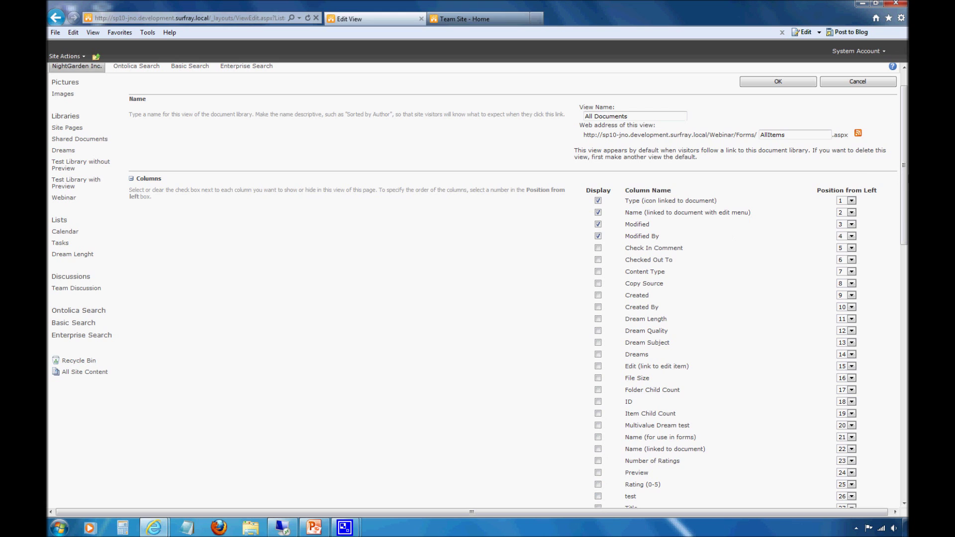
{"action": "scroll", "coordinate": [895, 213], "scroll_direction": "down", "scroll_amount": 3}
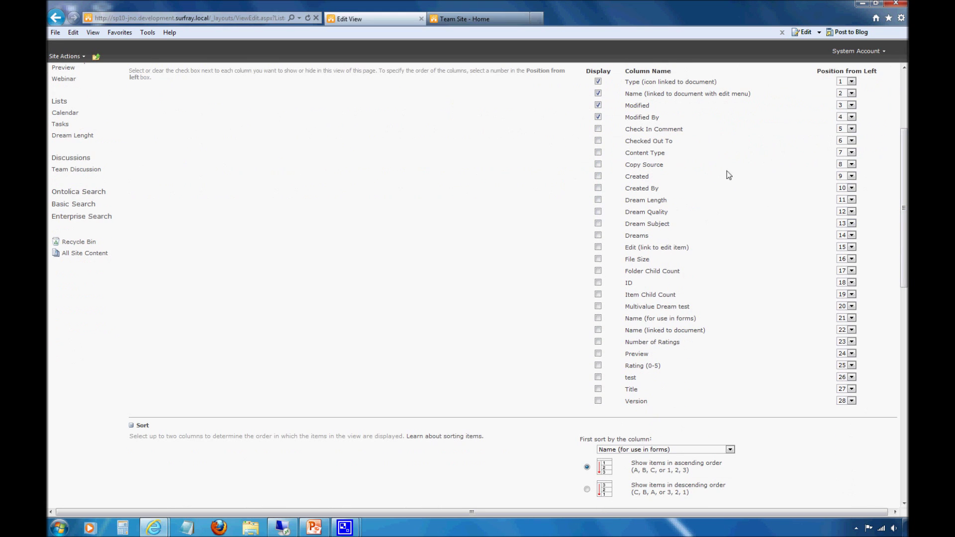
- Display the Dream Length, Dream Quality, Dream Subject and Dreams columns in the All Documents view and save the view
{"action": "left_click", "coordinate": [598, 200]}
{"action": "left_click", "coordinate": [596, 217]}
{"action": "left_click", "coordinate": [597, 214]}
{"action": "left_click", "coordinate": [597, 224]}
{"action": "left_click", "coordinate": [598, 236]}
{"action": "left_click_drag", "start_coordinate": [898, 269], "coordinate": [855, 232]}
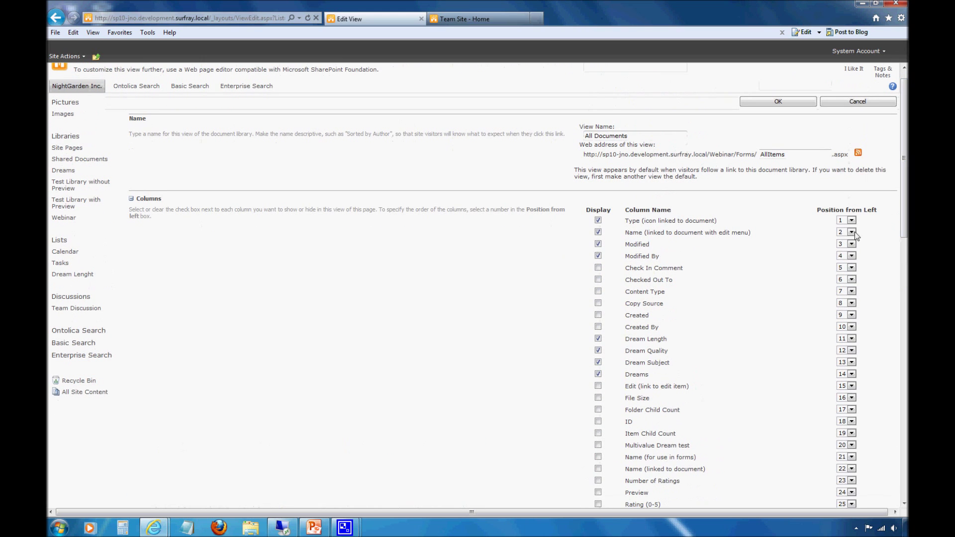
{"action": "left_click_drag", "start_coordinate": [903, 158], "coordinate": [903, 152]}
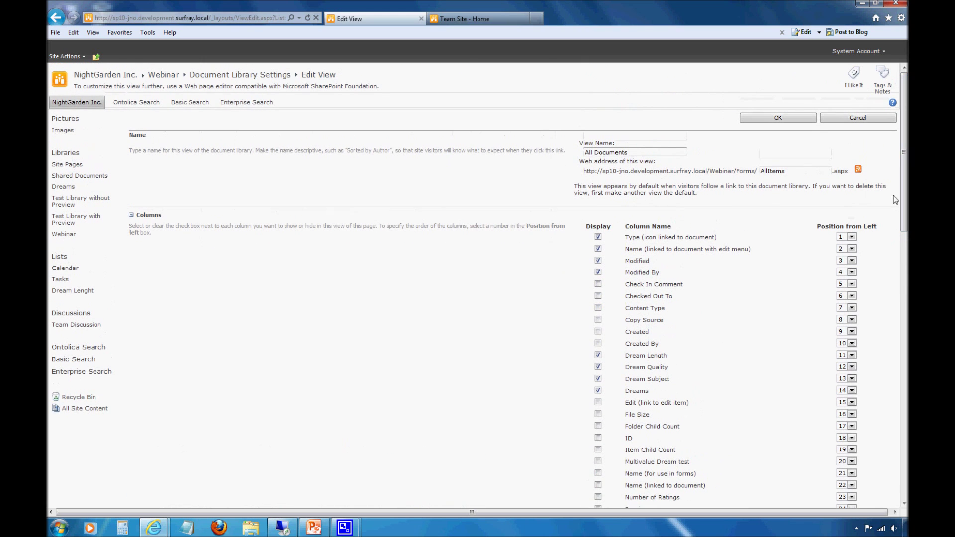
{"action": "left_click", "coordinate": [757, 120]}
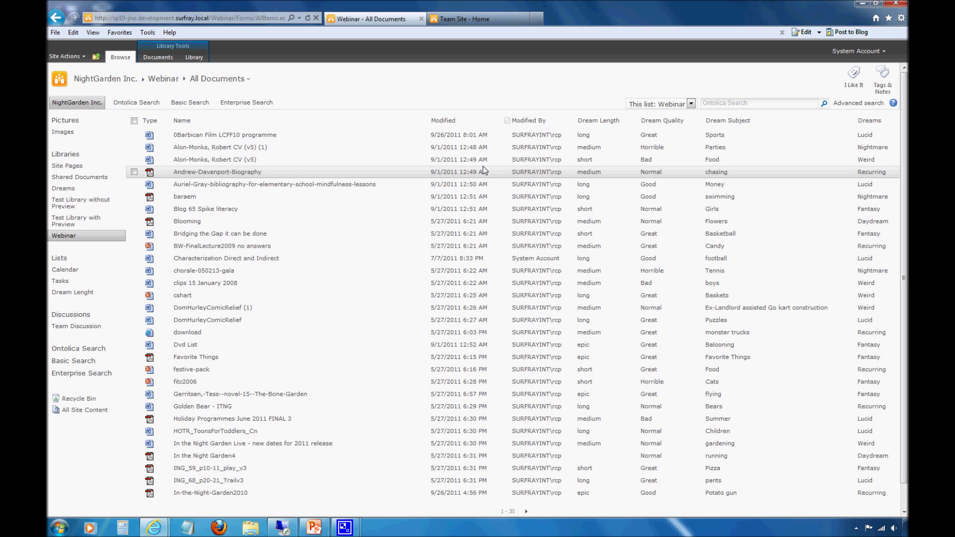
- Switch to the Team Site home page of the Ontolica for SharePoint 2010 demonstration environment
{"action": "left_click", "coordinate": [456, 23]}
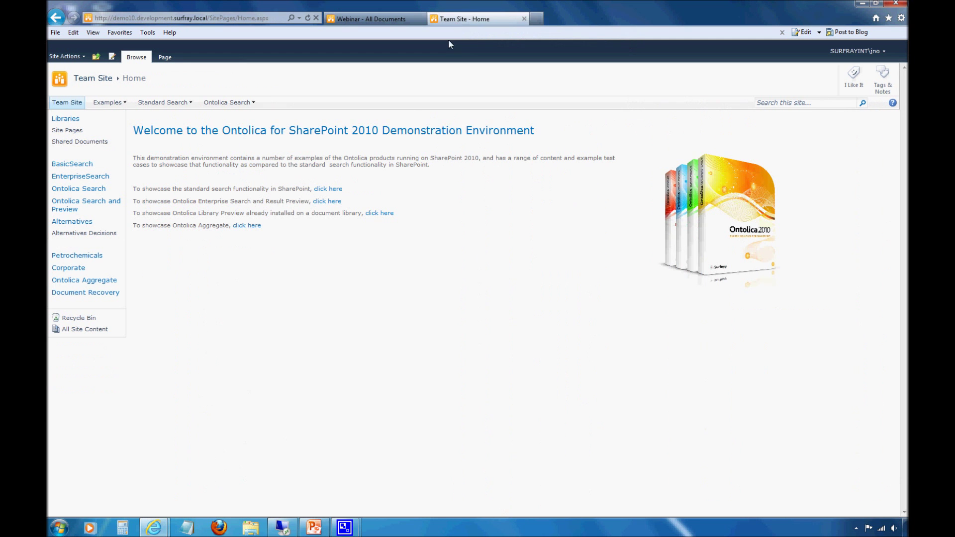